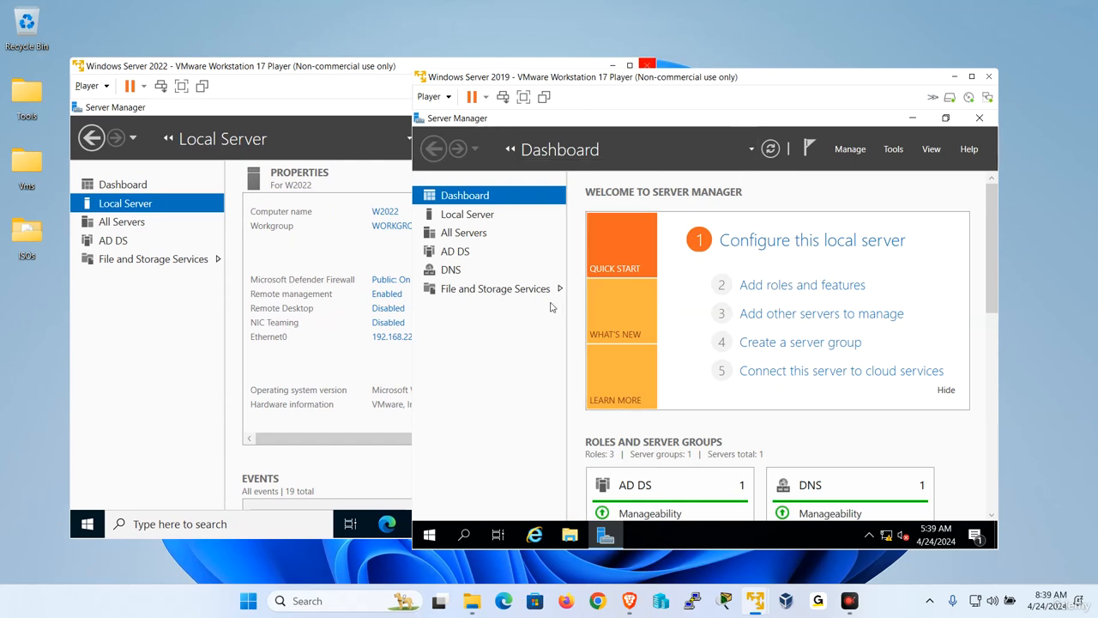
Verify udemy.local's Windows Server 2016 domain and forest functional levels, then list its domain controllers (W2019).
{"action": "left_click", "coordinate": [892, 152]}
{"action": "left_click", "coordinate": [836, 231]}
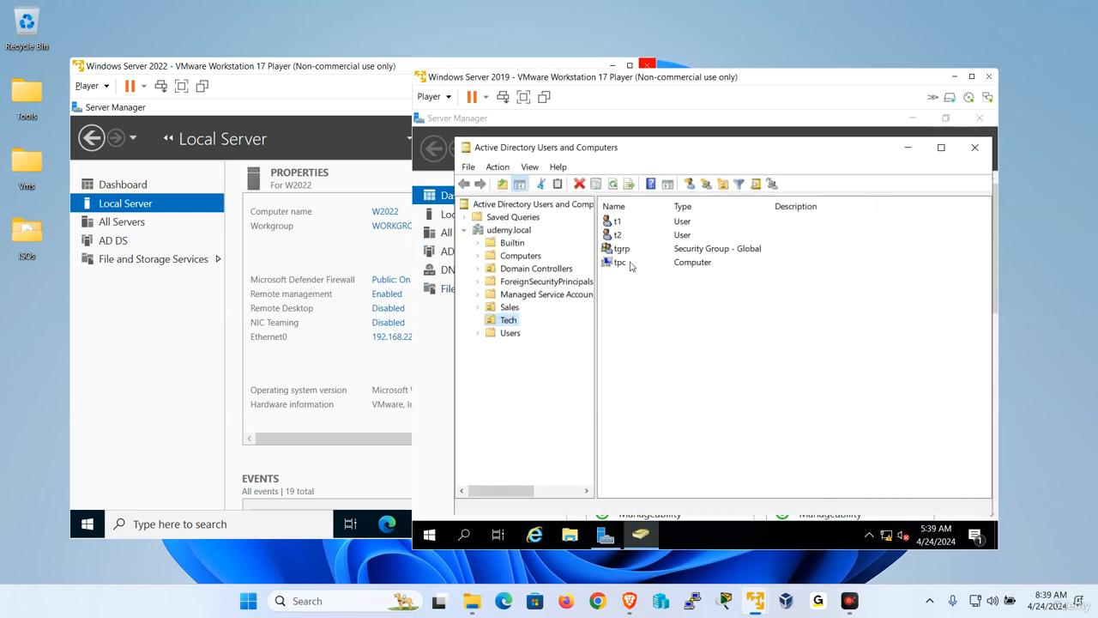
{"action": "right_click", "coordinate": [520, 232]}
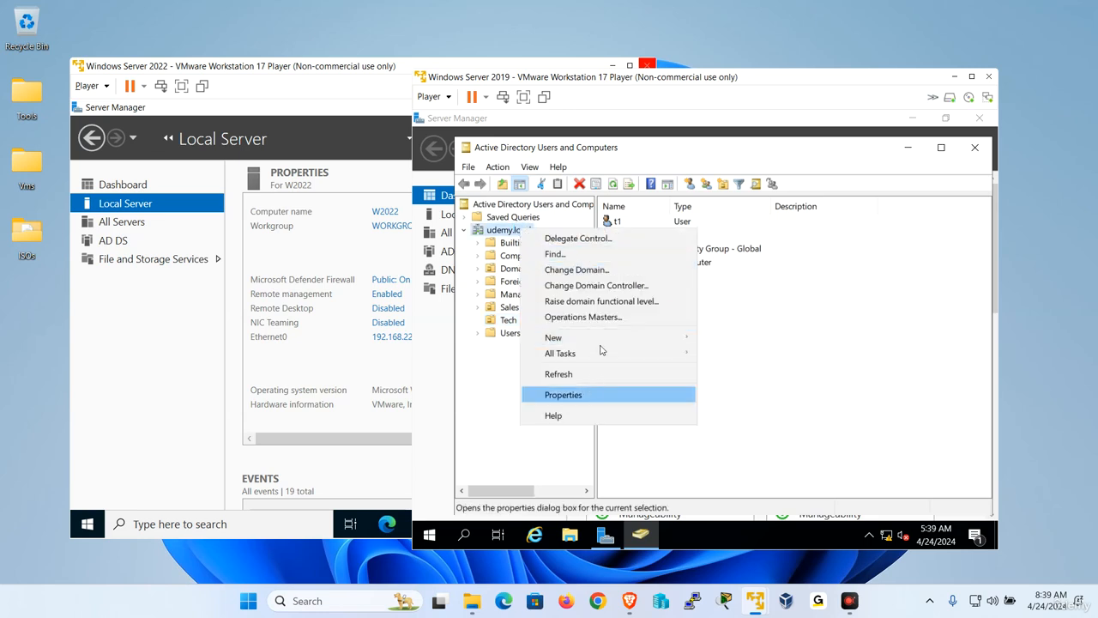
{"action": "left_click", "coordinate": [600, 394]}
{"action": "left_click_drag", "start_coordinate": [673, 350], "coordinate": [596, 352]}
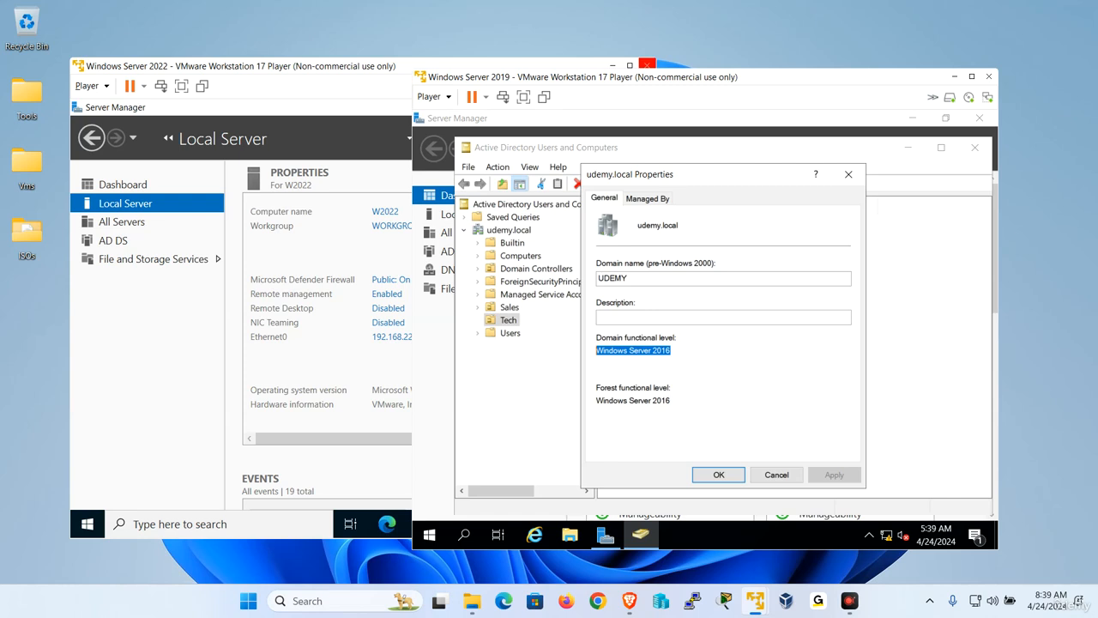
{"action": "left_click_drag", "start_coordinate": [671, 399], "coordinate": [596, 400]}
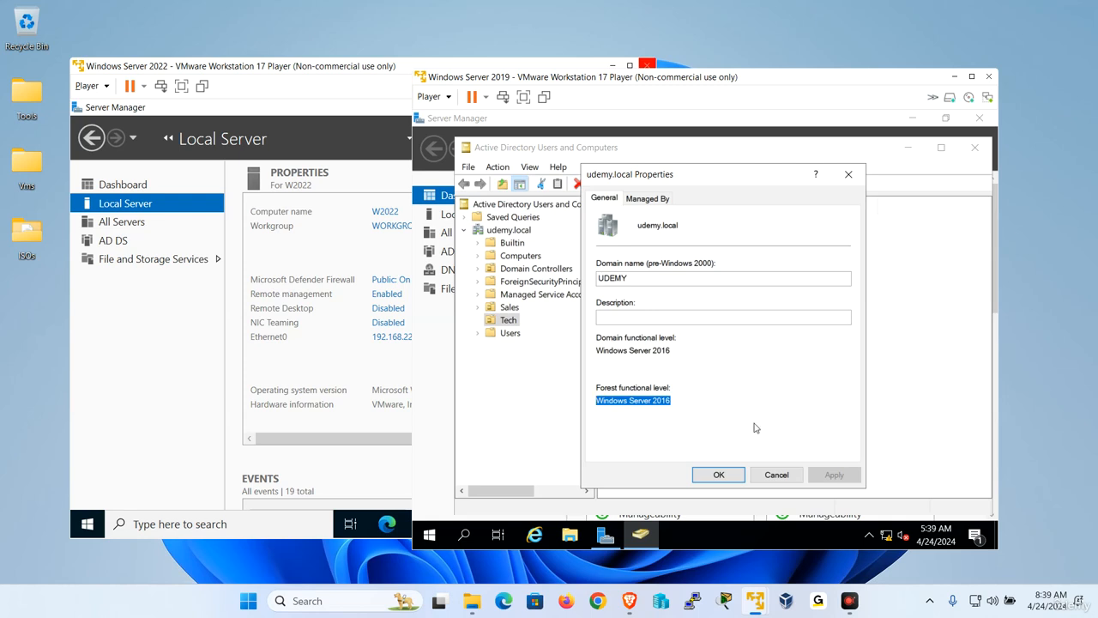
{"action": "left_click", "coordinate": [776, 474]}
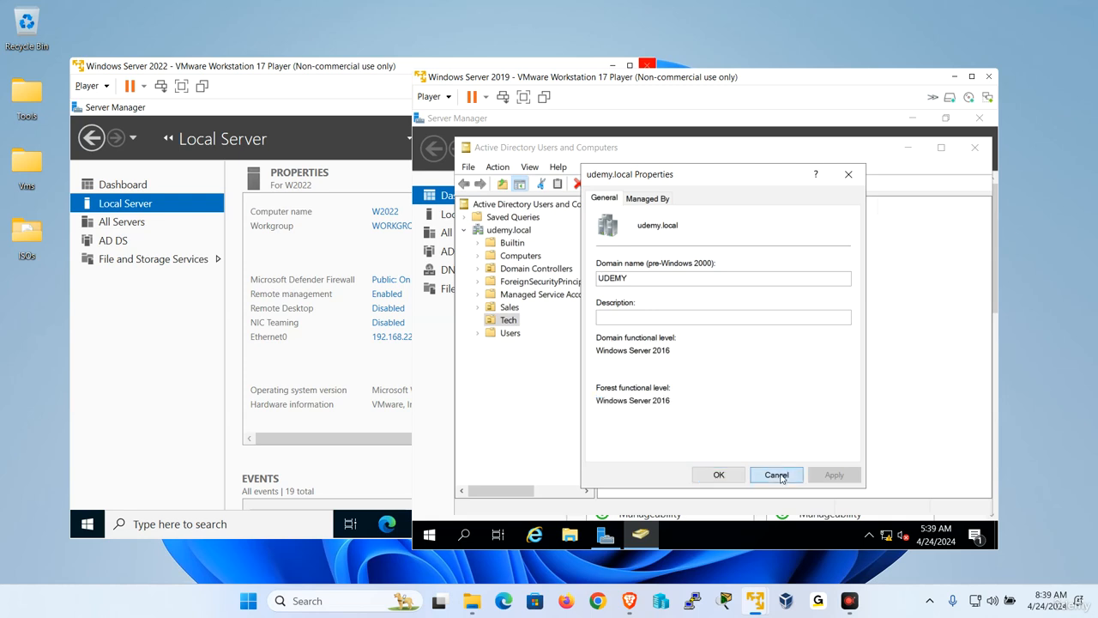
{"action": "left_click", "coordinate": [532, 269]}
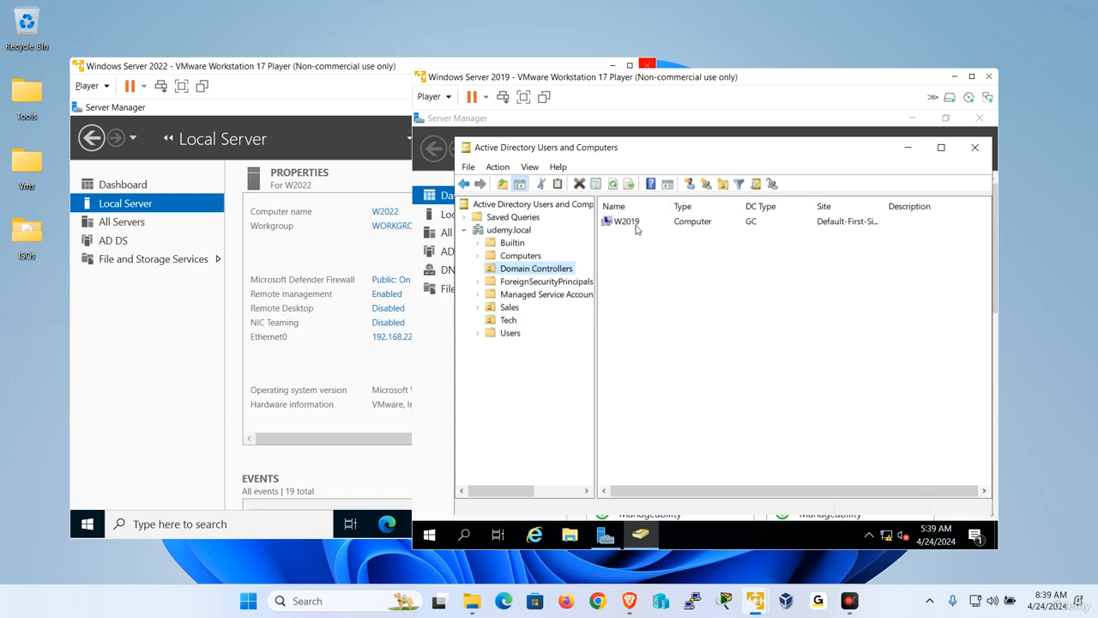
Show the Windows Server 2022 VM full screen and launch the promote-to-domain-controller wizard.
{"action": "left_click", "coordinate": [358, 254]}
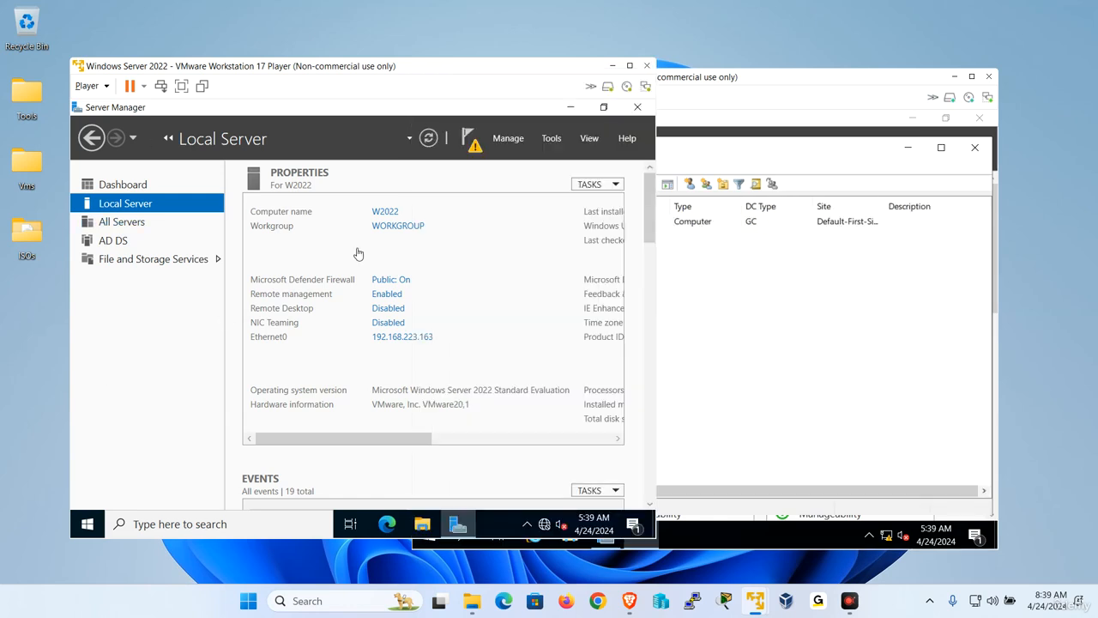
{"action": "left_click", "coordinate": [181, 86]}
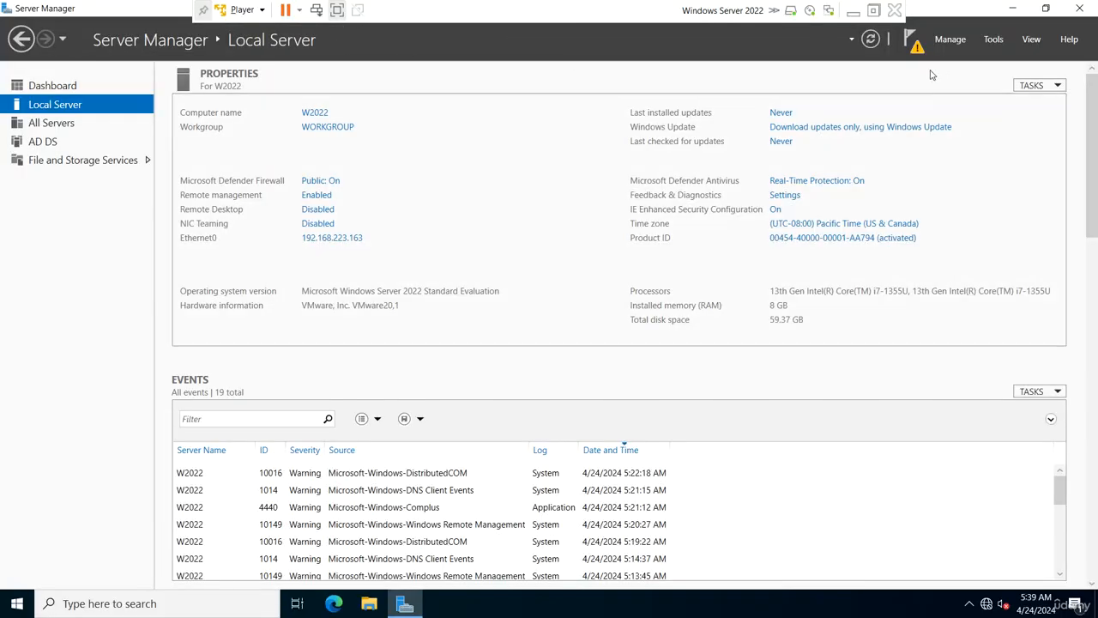
{"action": "left_click", "coordinate": [913, 39]}
{"action": "left_click", "coordinate": [795, 130]}
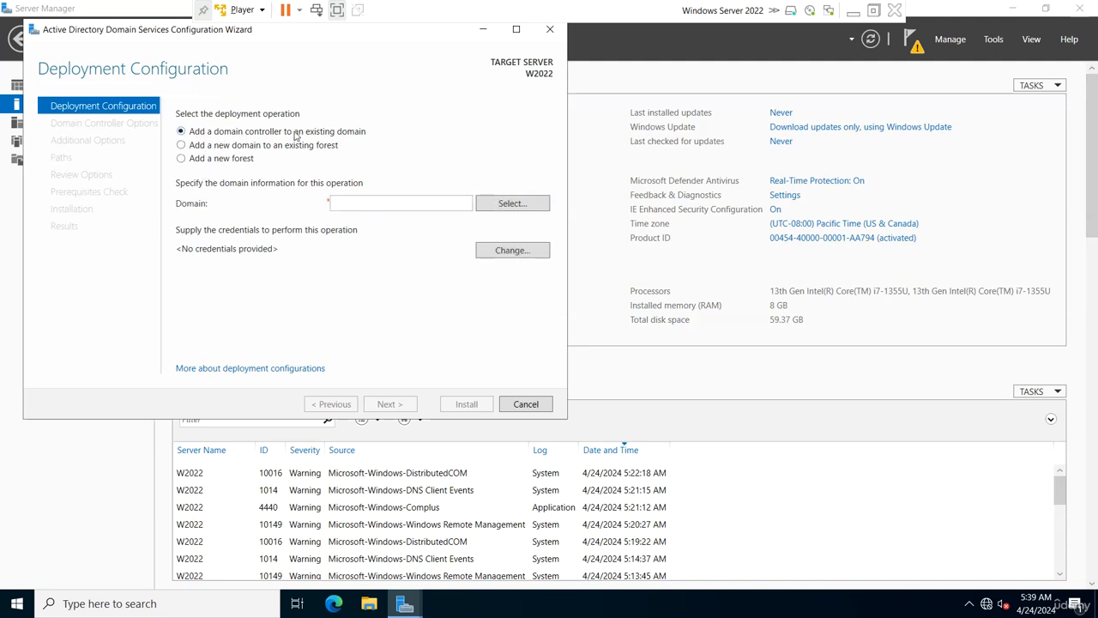
Target the existing udemy.local domain and supply the domain administrator's username and password.
{"action": "left_click", "coordinate": [333, 203]}
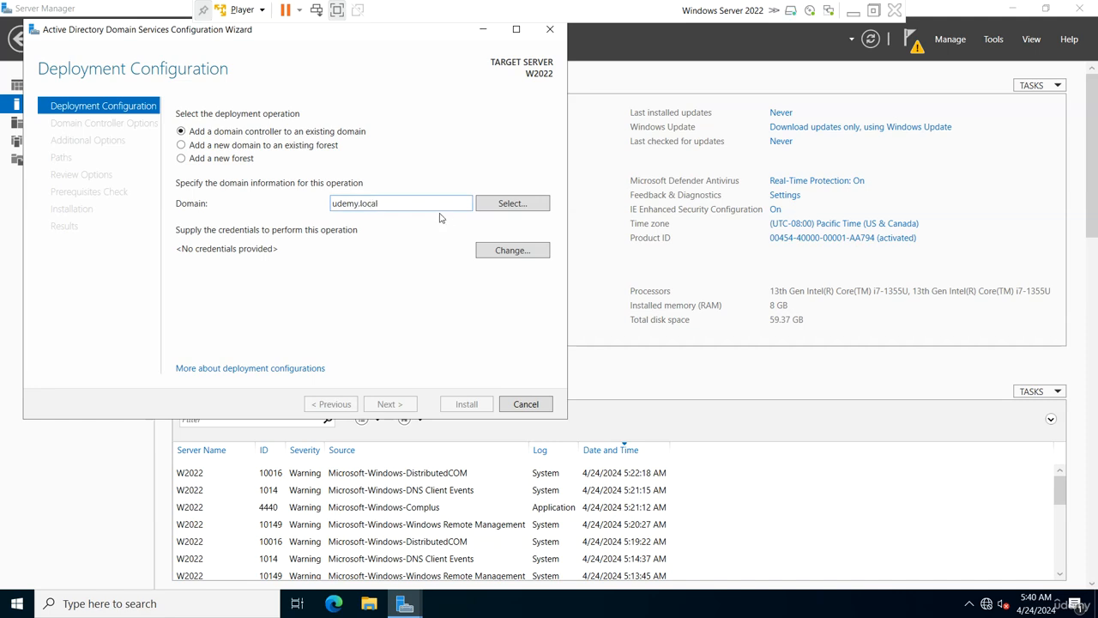
{"action": "left_click", "coordinate": [514, 259]}
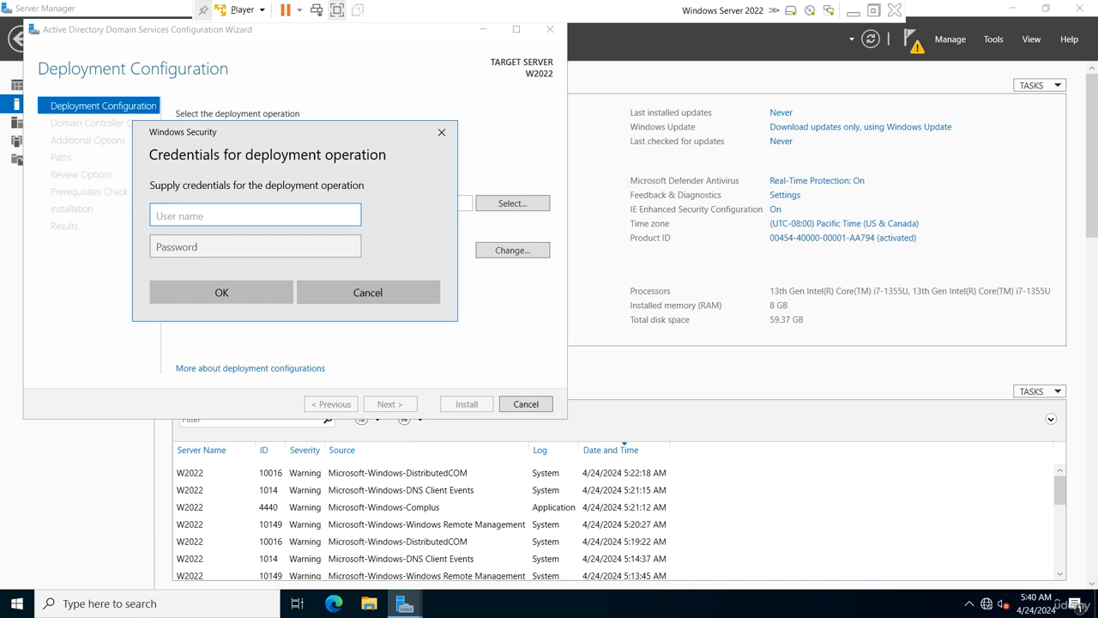
{"action": "type", "text": "udemy\\administrator"}
{"action": "key", "text": "Tab"}
{"action": "type", "text": "P"}
{"action": "key", "text": "Caps_Lock"}
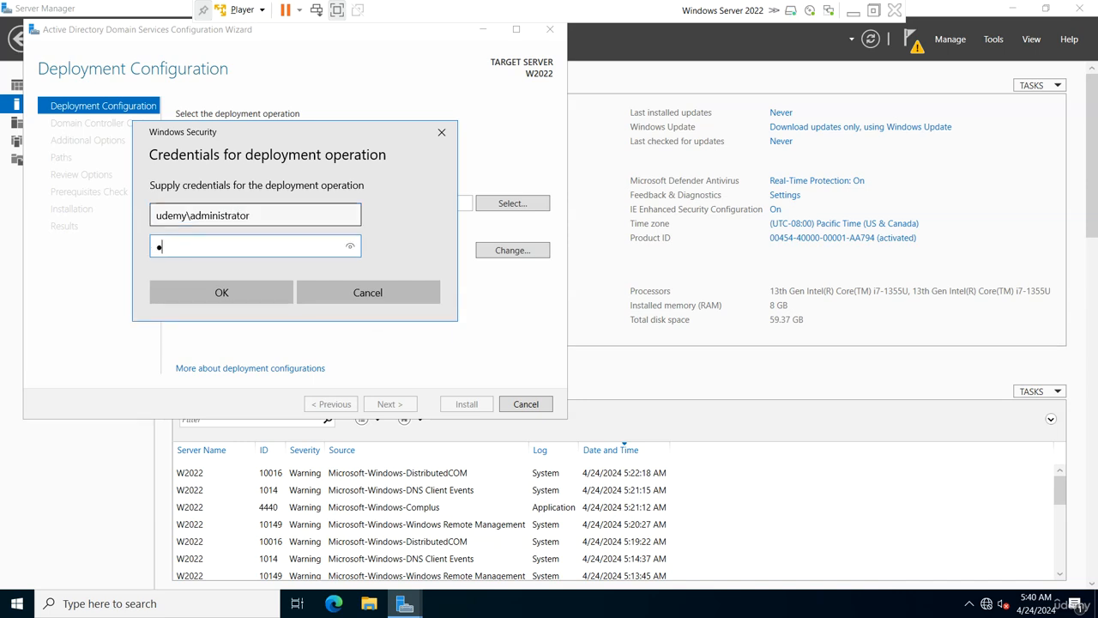
{"action": "key", "text": "Return"}
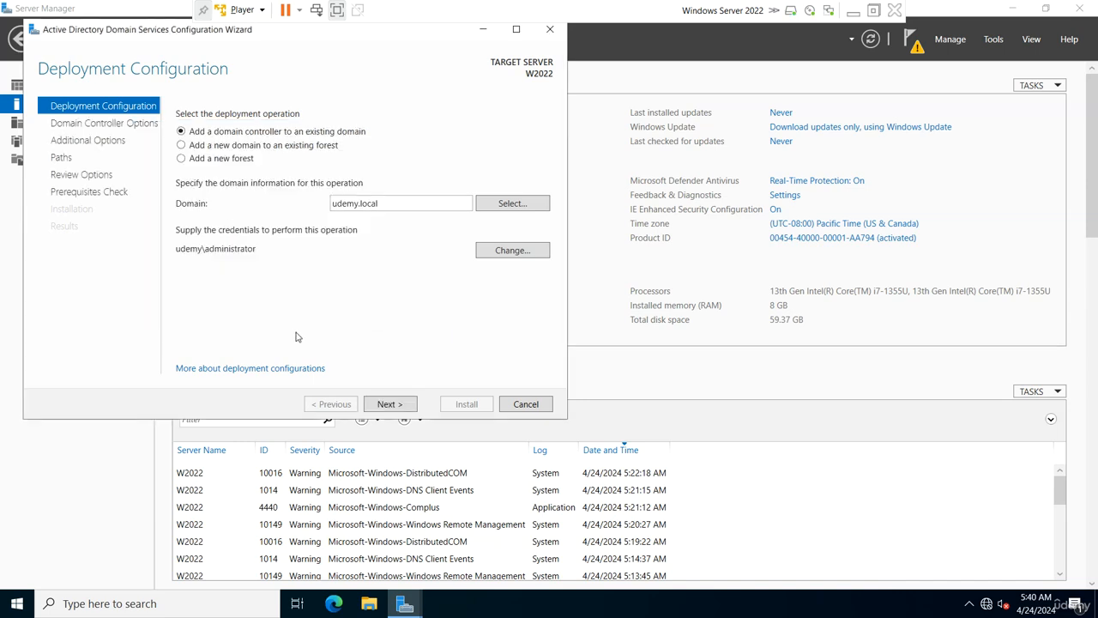
Exclude the DNS server option and enter and confirm the DSRM password.
{"action": "left_click", "coordinate": [401, 407]}
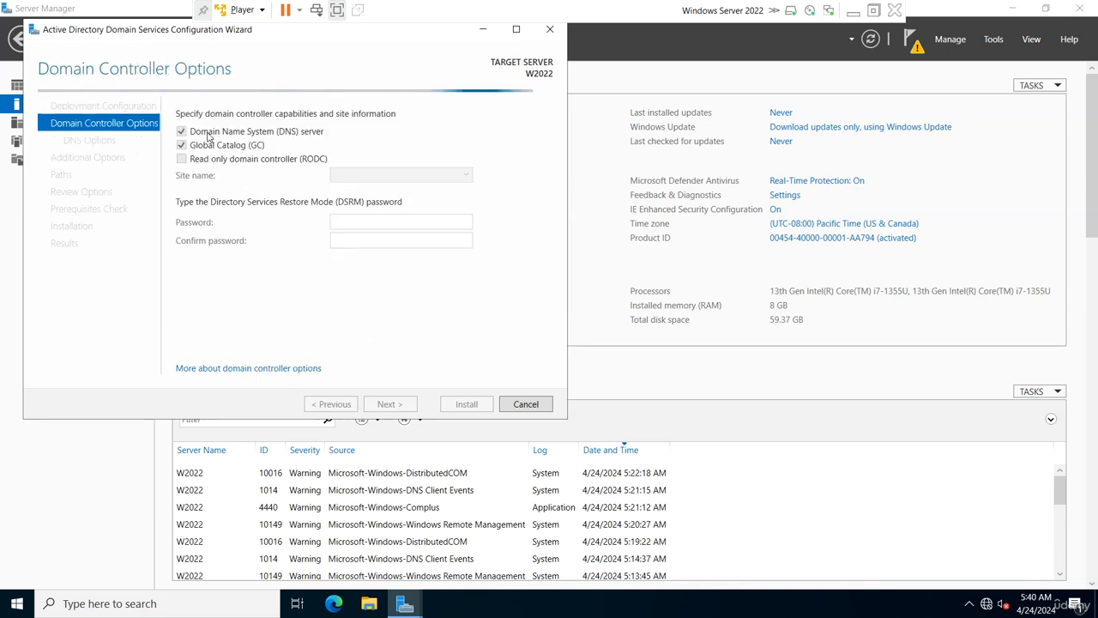
{"action": "left_click", "coordinate": [208, 133]}
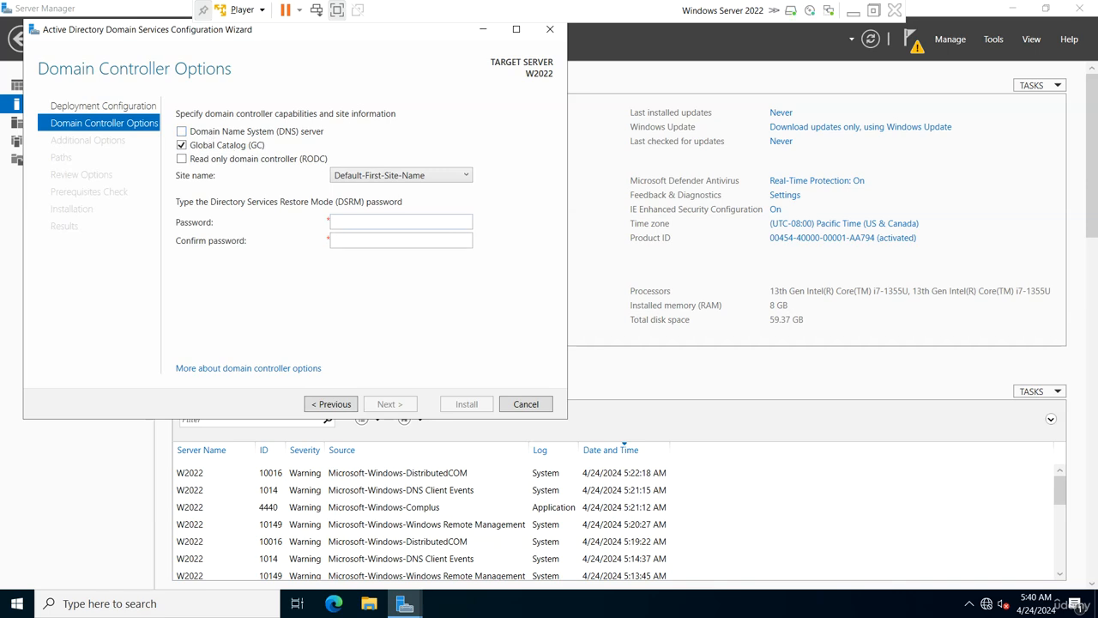
{"action": "left_click", "coordinate": [378, 222]}
{"action": "key", "text": "Tab"}
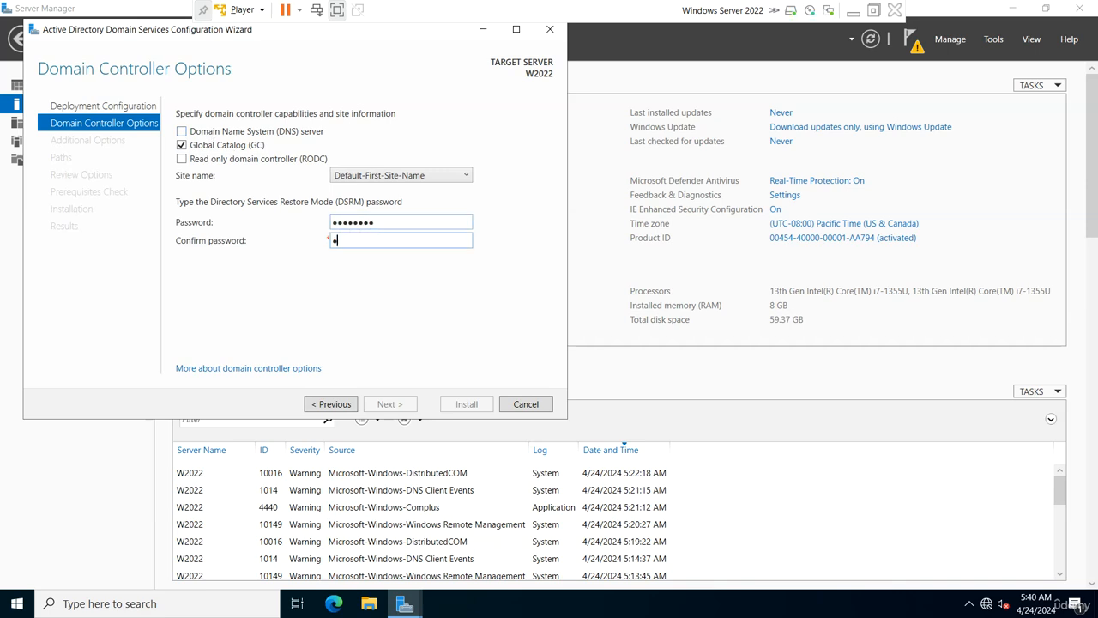
{"action": "type", "text": "••••••••"}
{"action": "key", "text": "Return"}
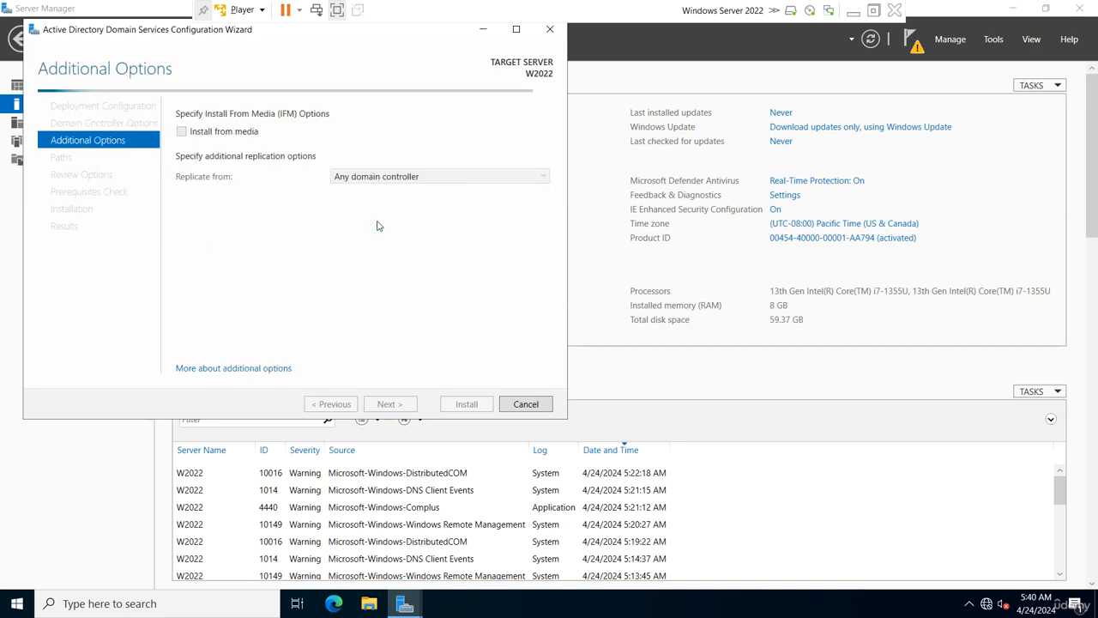
Accept default replication, paths and review settings to reach the prerequisites check.
{"action": "left_click", "coordinate": [390, 405]}
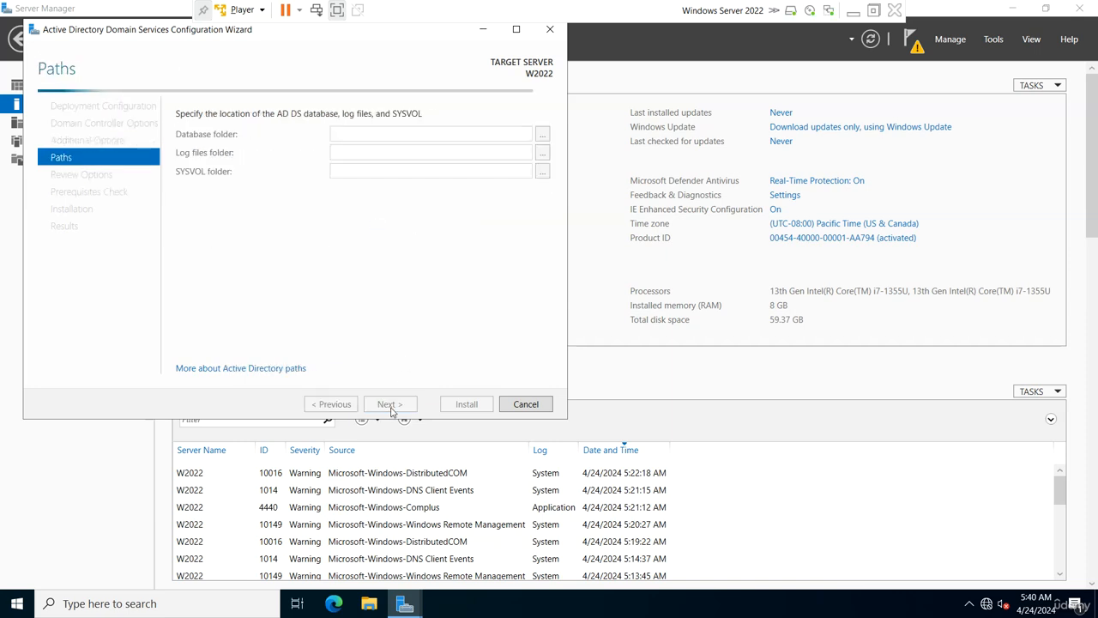
{"action": "left_click", "coordinate": [392, 404]}
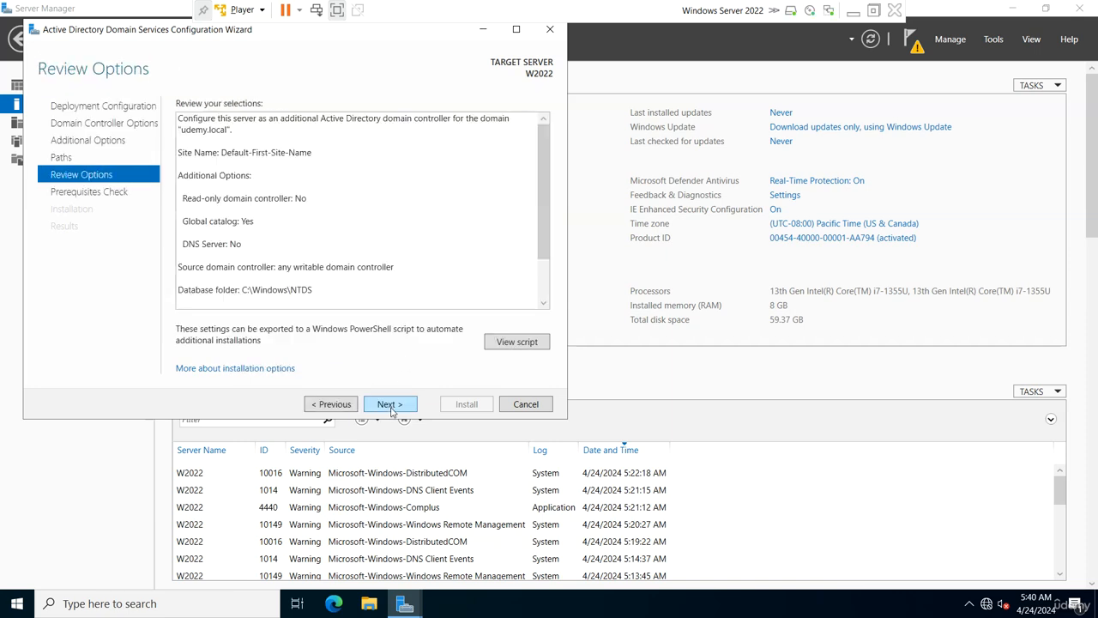
{"action": "left_click", "coordinate": [390, 404]}
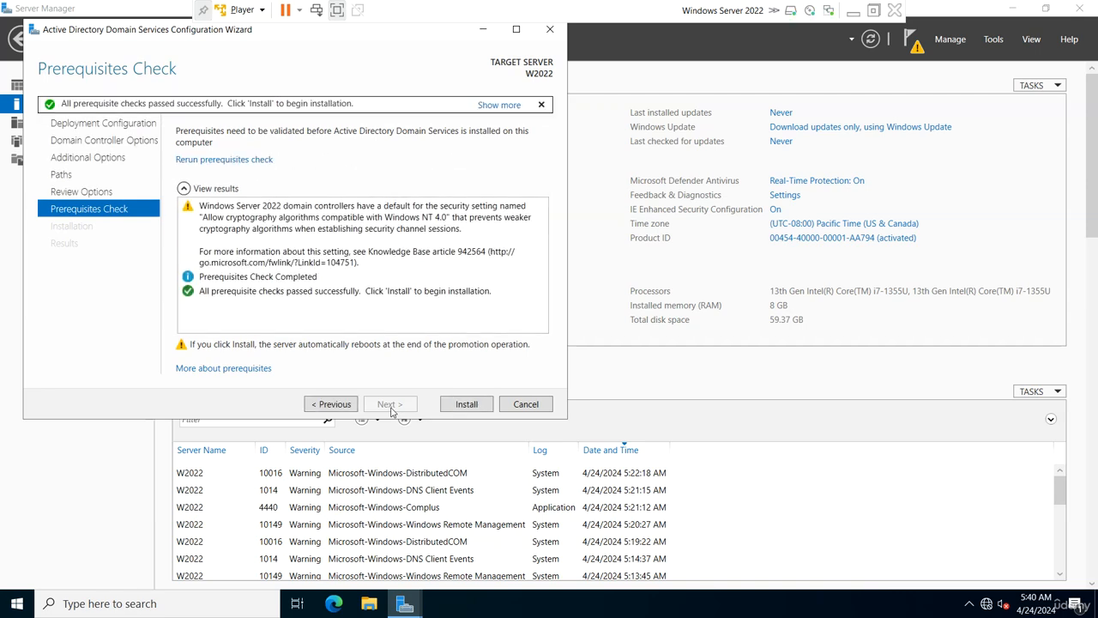
Start the AD DS installation on W2022 and take the VM out of full screen.
{"action": "left_click", "coordinate": [466, 404]}
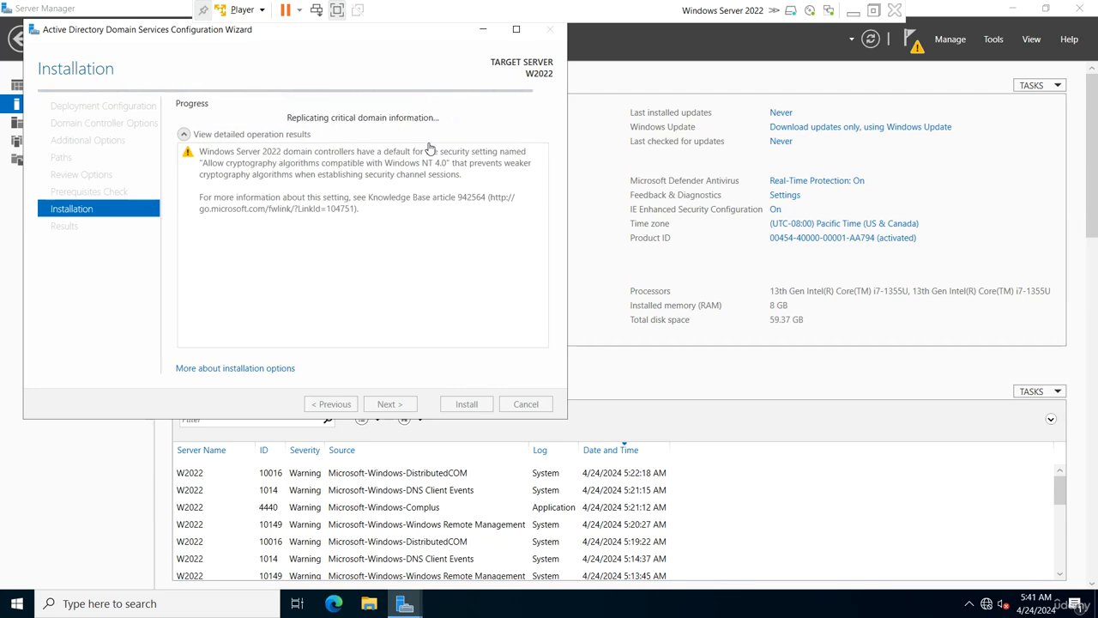
{"action": "left_click", "coordinate": [874, 11]}
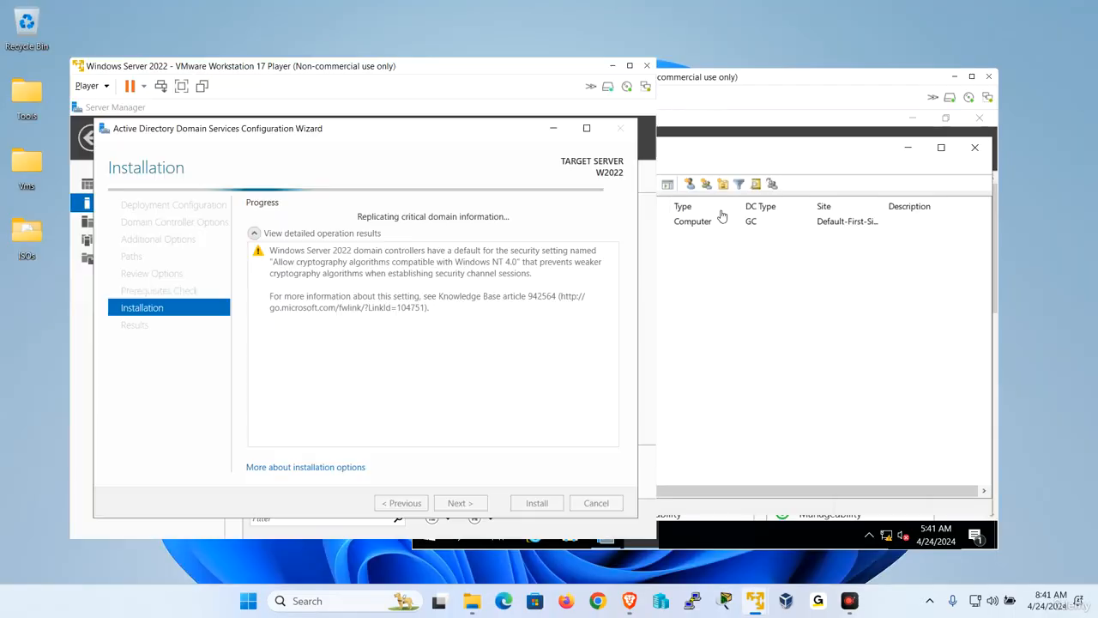
On W2019, open DNS Manager and select the udemy.local forward lookup zone.
{"action": "left_click", "coordinate": [812, 309]}
{"action": "left_click_drag", "start_coordinate": [639, 77], "coordinate": [730, 71]}
{"action": "left_click", "coordinate": [699, 521]}
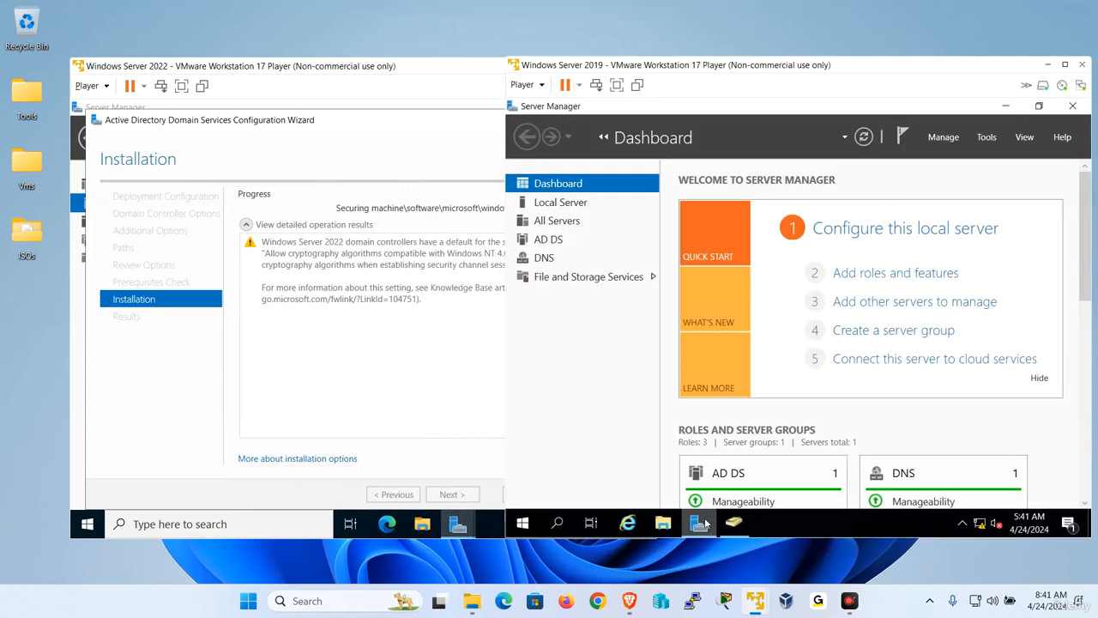
{"action": "left_click", "coordinate": [986, 137]}
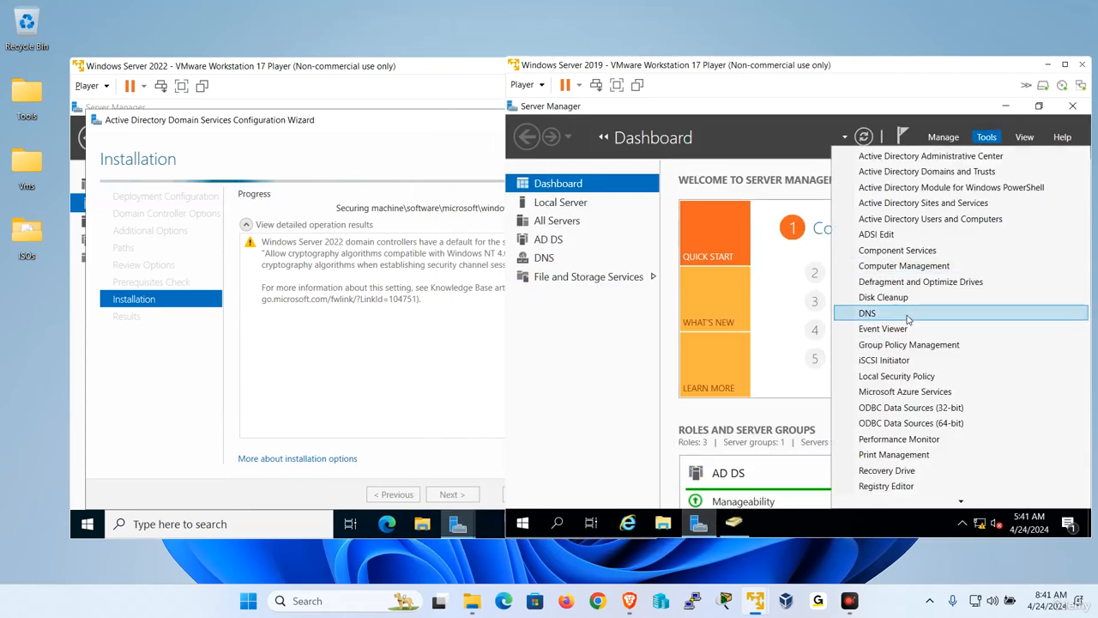
{"action": "left_click", "coordinate": [909, 316]}
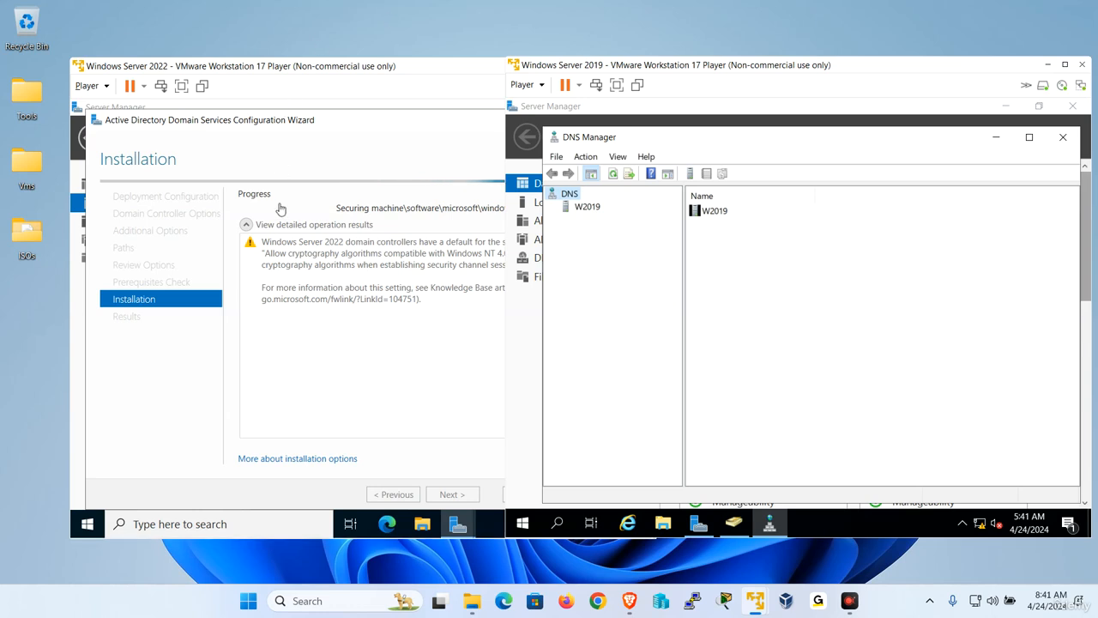
{"action": "left_click", "coordinate": [574, 209]}
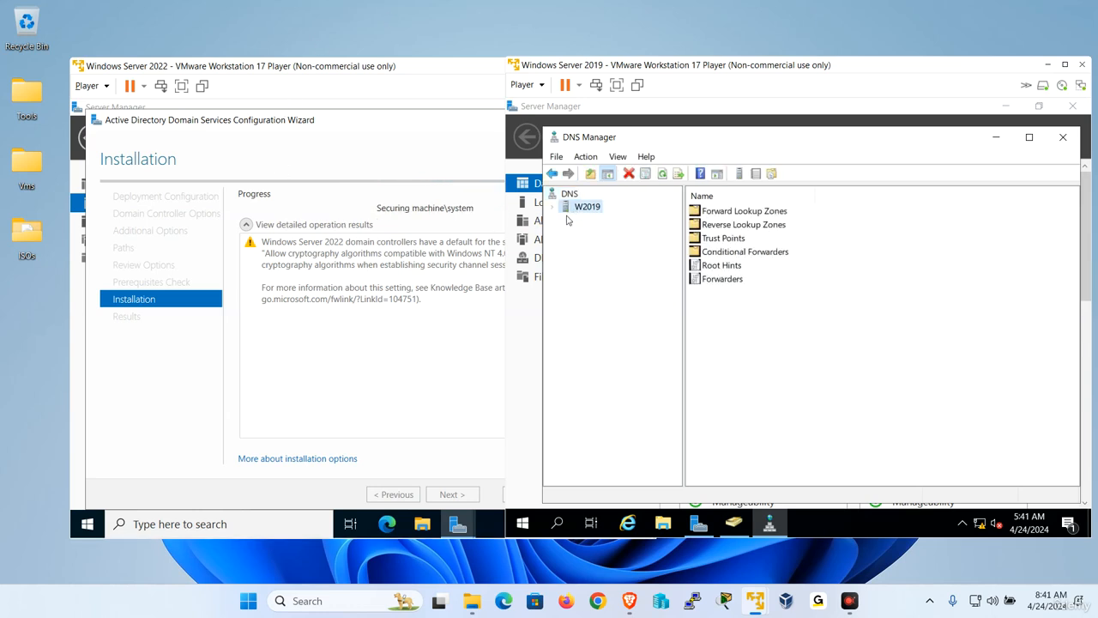
{"action": "left_click", "coordinate": [556, 209]}
{"action": "double_click", "coordinate": [579, 220]}
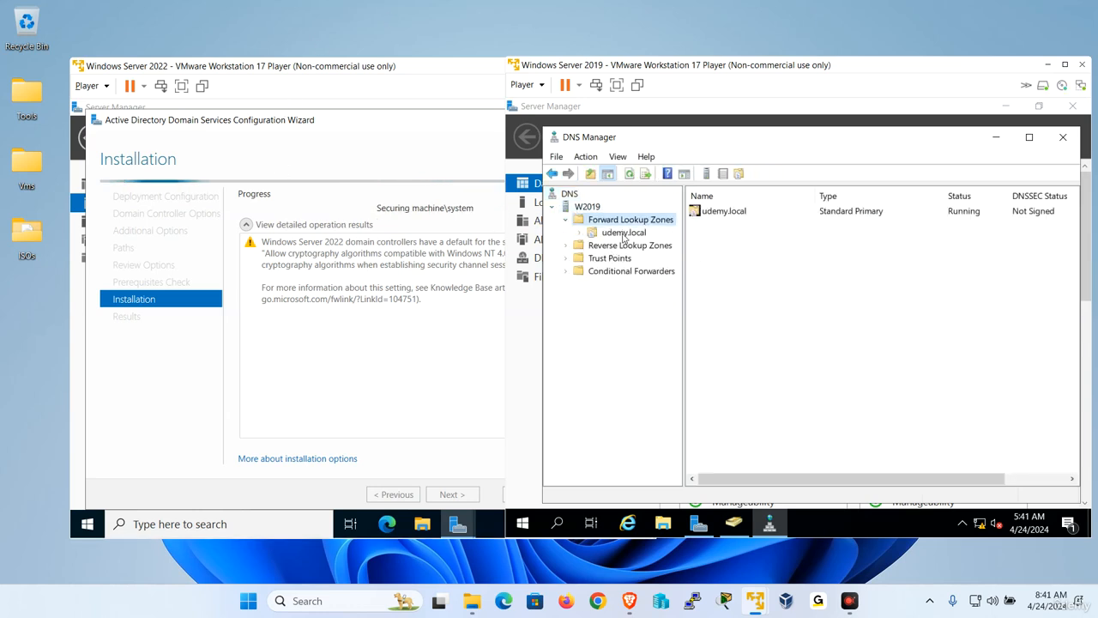
{"action": "left_click", "coordinate": [623, 232]}
Store udemy.local in Active Directory with secure-only dynamic updates, then dismiss W2022's sign-out notice.
{"action": "right_click", "coordinate": [624, 233]}
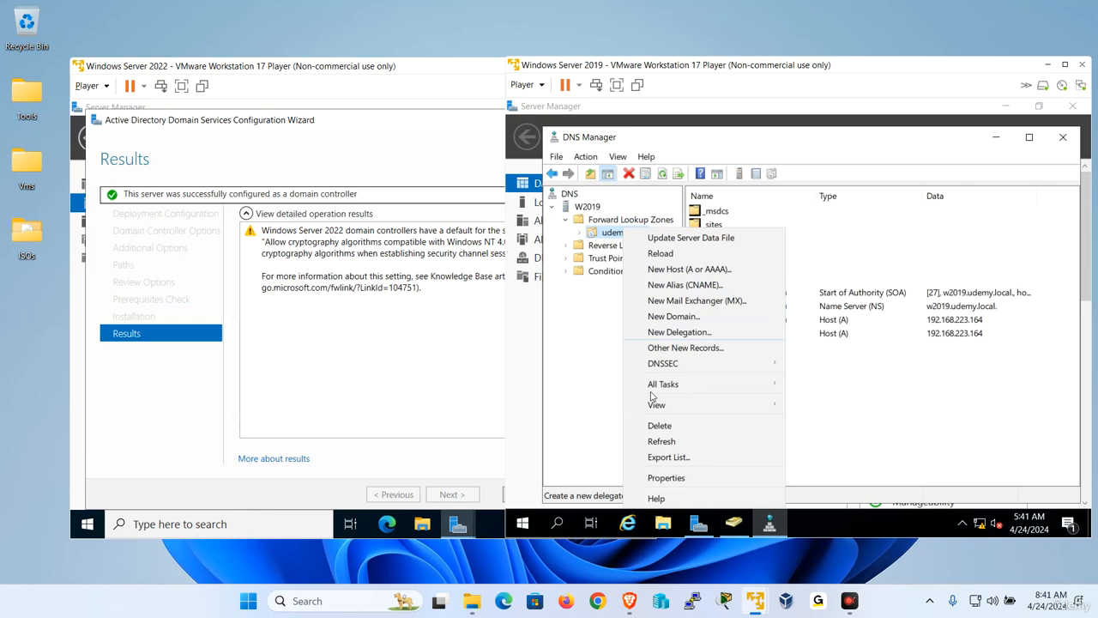
{"action": "left_click", "coordinate": [651, 476]}
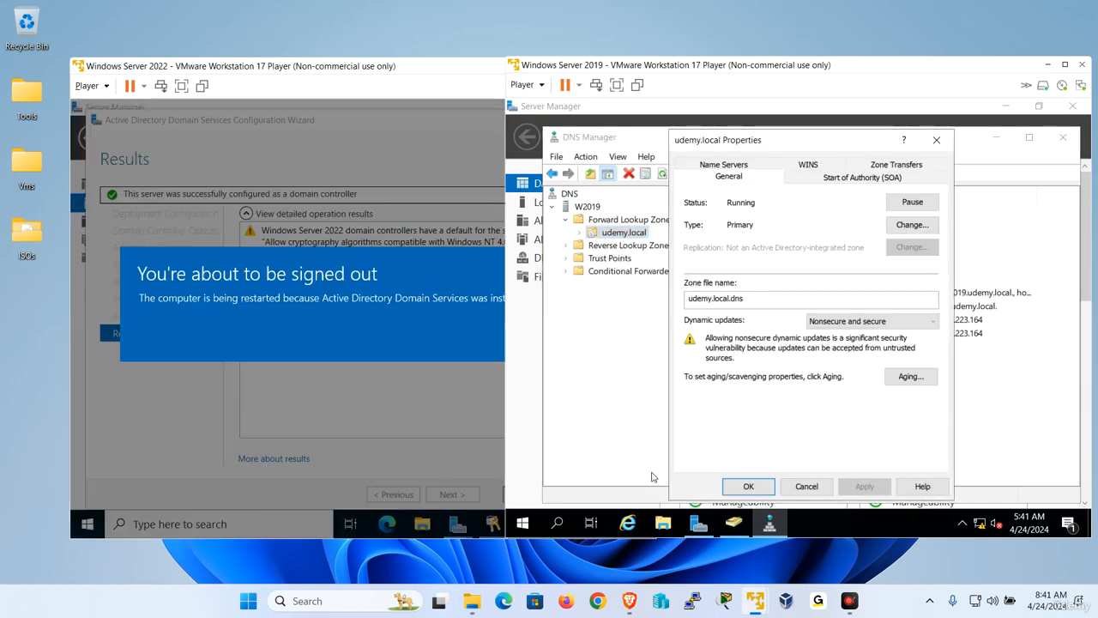
{"action": "left_click", "coordinate": [911, 225]}
{"action": "left_click", "coordinate": [673, 375]}
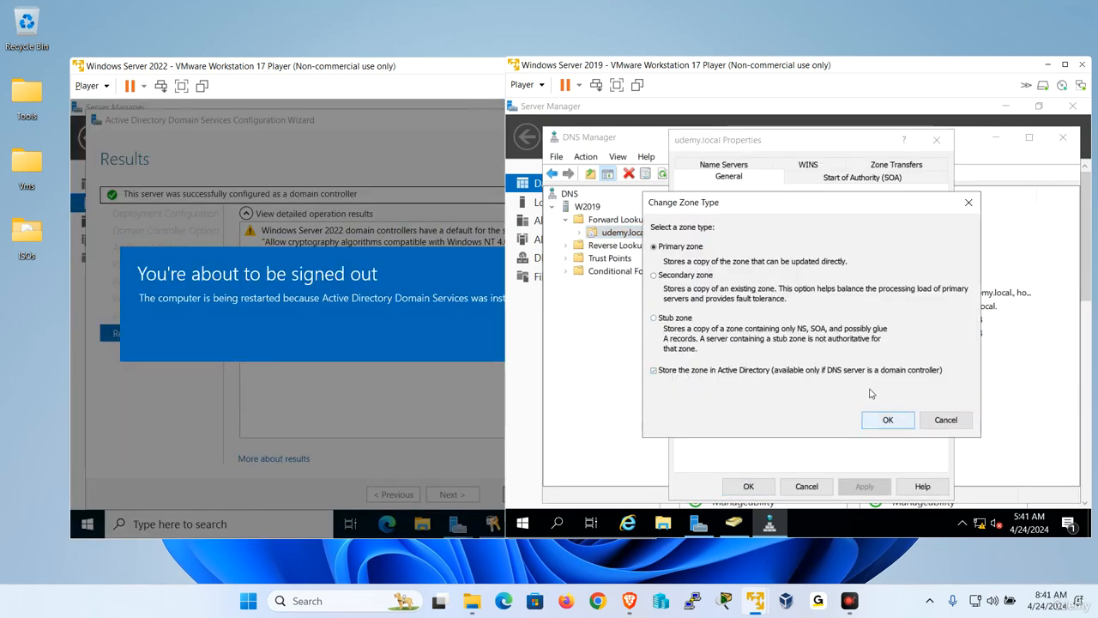
{"action": "left_click", "coordinate": [886, 420]}
{"action": "left_click", "coordinate": [861, 398]}
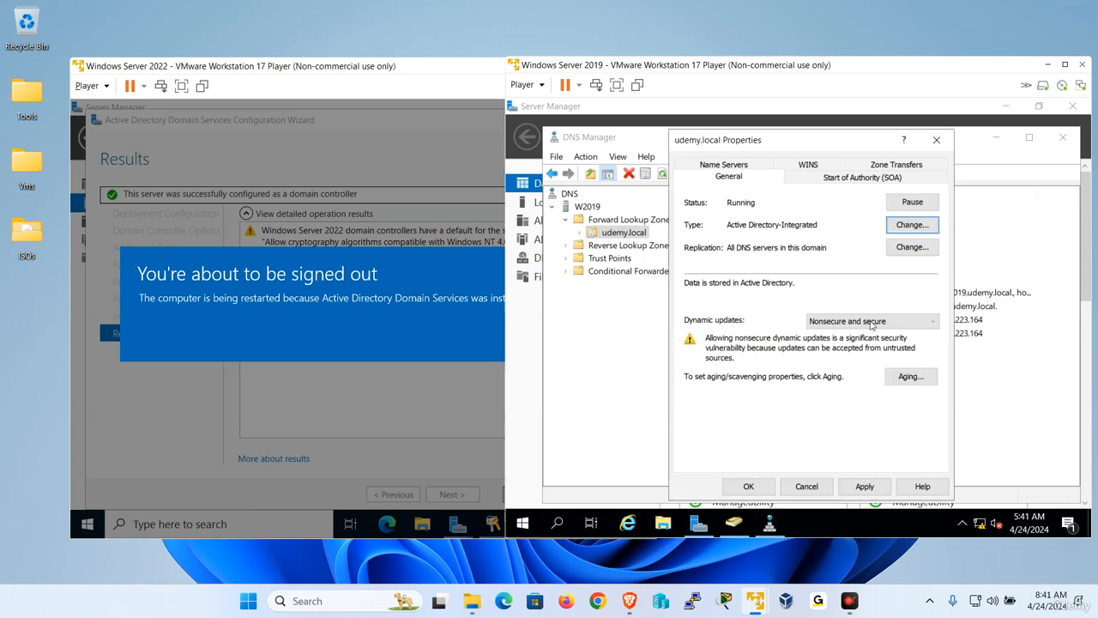
{"action": "left_click", "coordinate": [873, 320]}
{"action": "left_click", "coordinate": [843, 356]}
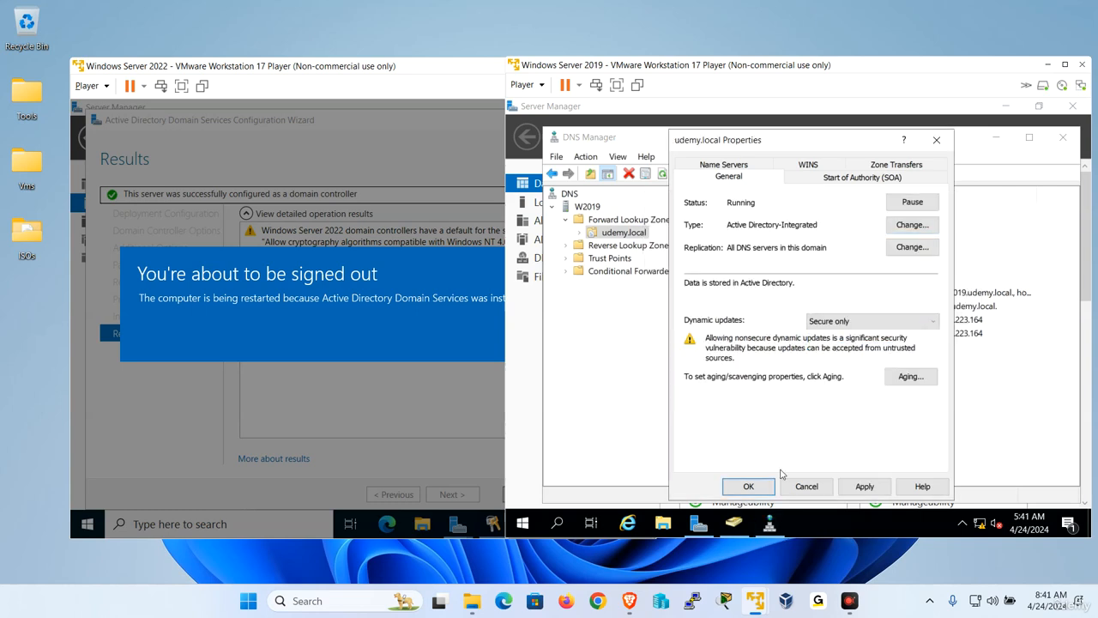
{"action": "left_click", "coordinate": [748, 486]}
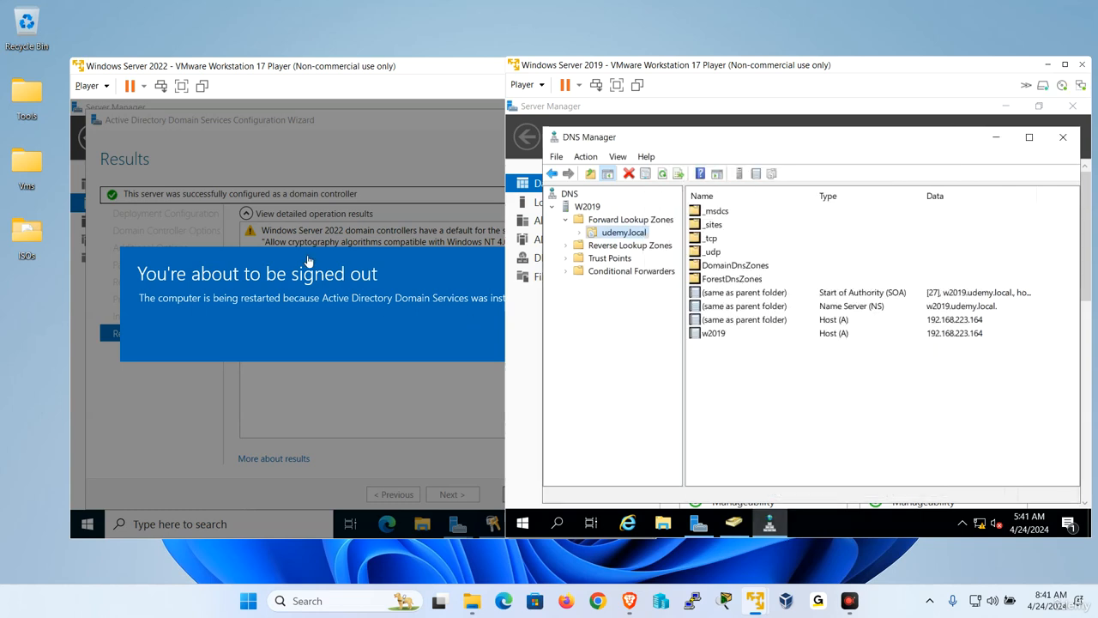
{"action": "left_click", "coordinate": [495, 317]}
{"action": "left_click", "coordinate": [558, 332]}
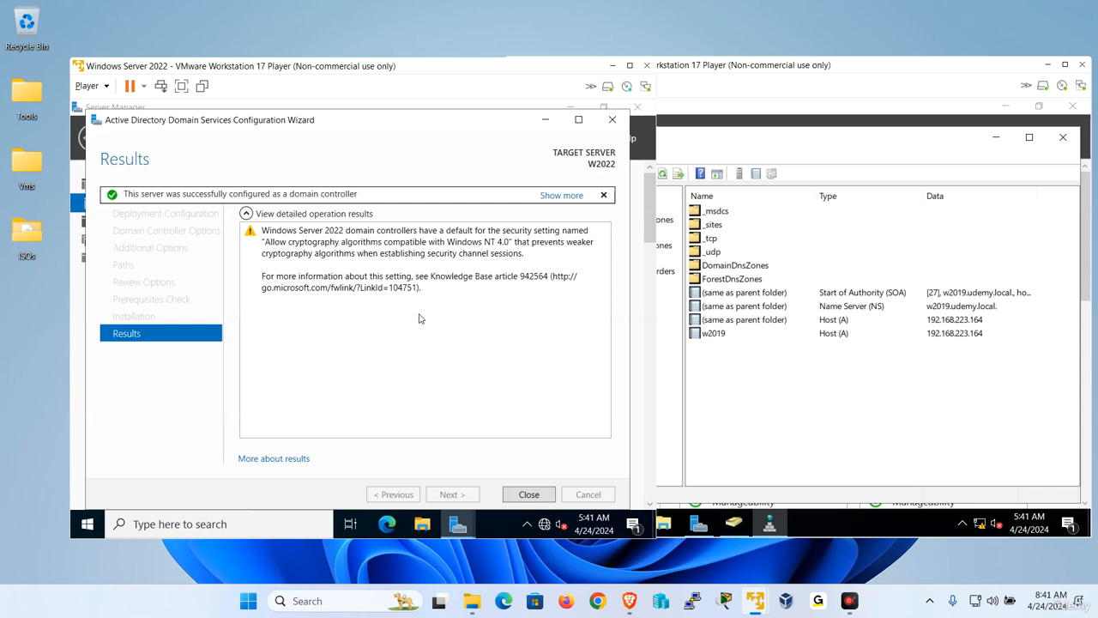
Refresh the Domain Controllers list on W2019 so W2022 appears beside W2019.
{"action": "left_click", "coordinate": [759, 454]}
{"action": "left_click", "coordinate": [733, 523]}
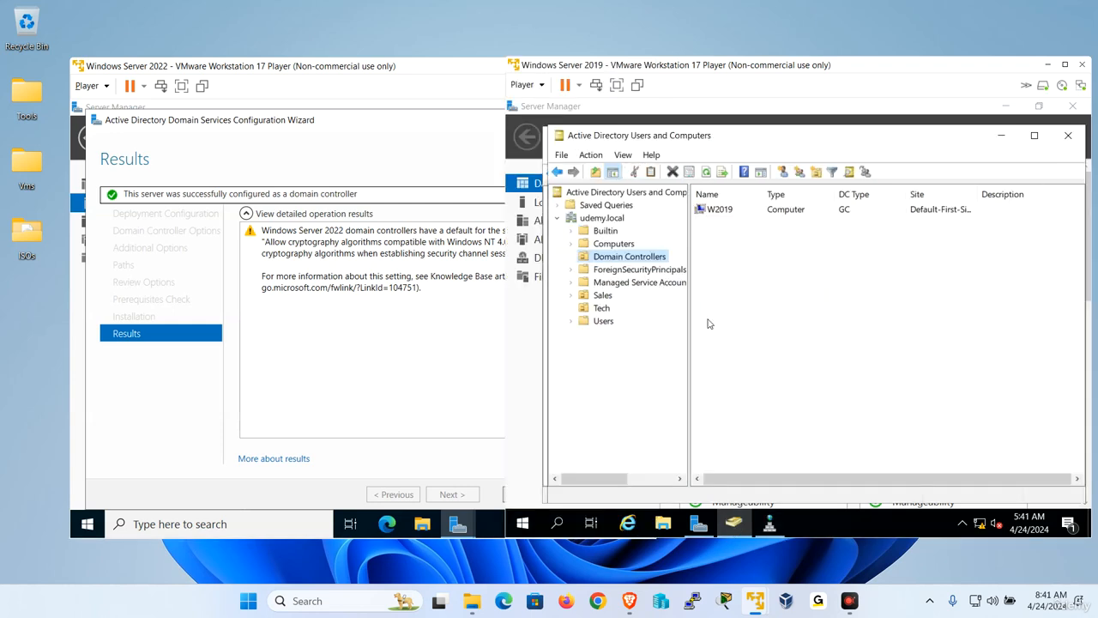
{"action": "right_click", "coordinate": [809, 255]}
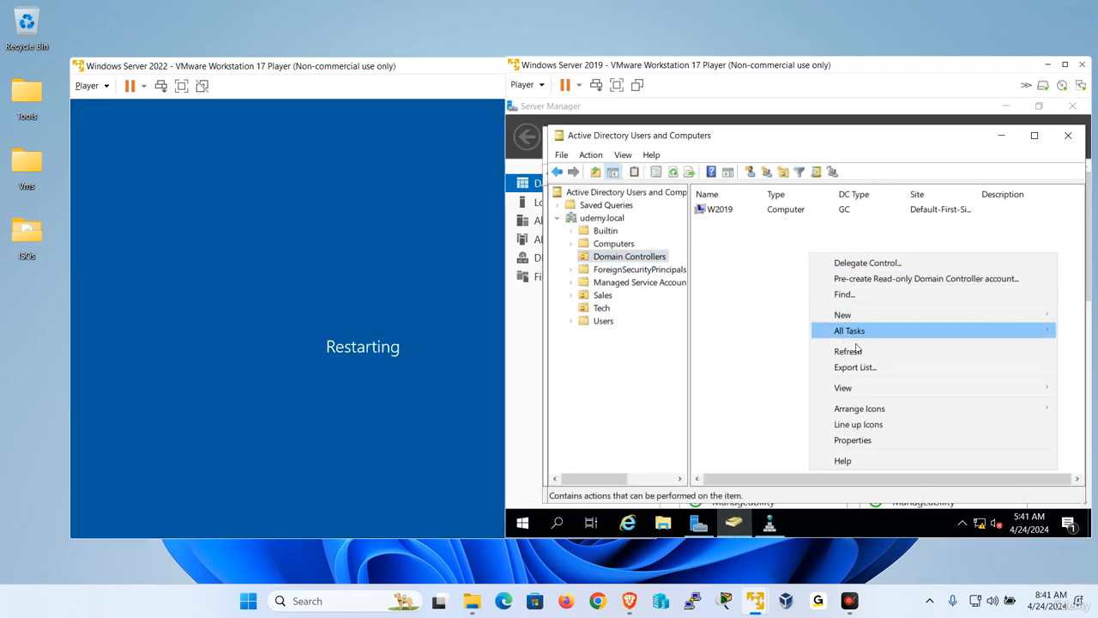
{"action": "left_click", "coordinate": [848, 351]}
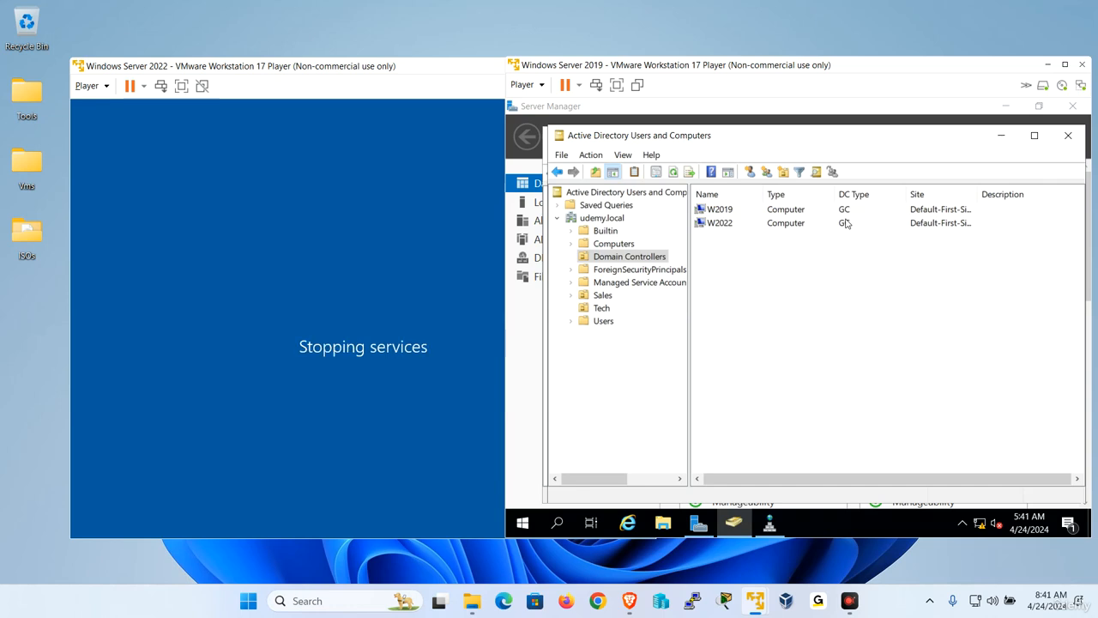
Open udemy.local's _tcp folder in DNS Manager and refresh its SRV records.
{"action": "left_click", "coordinate": [769, 523]}
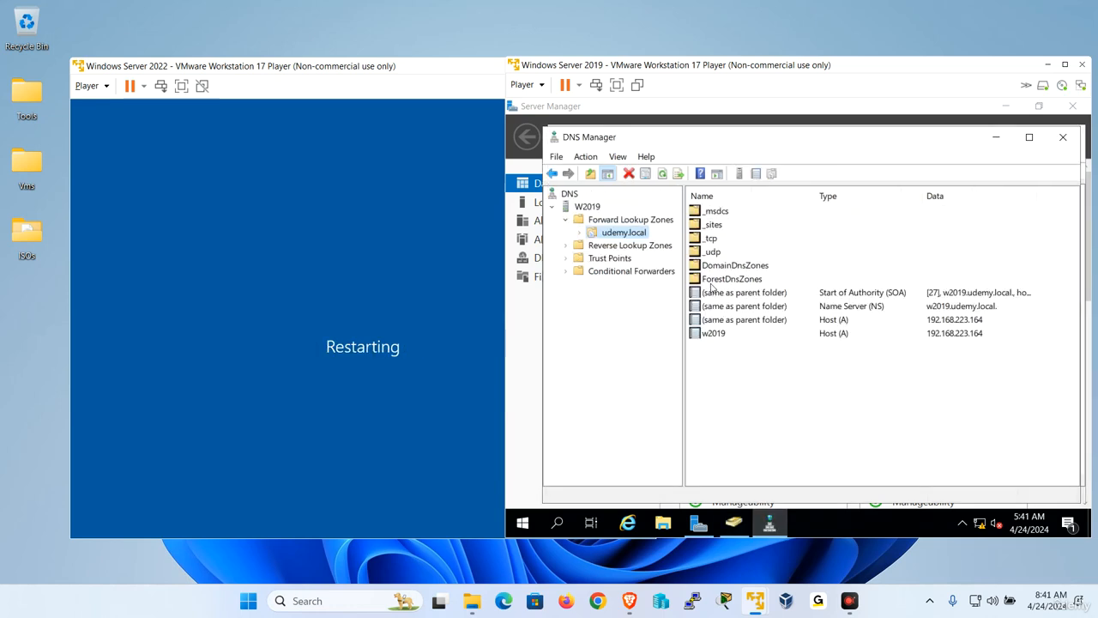
{"action": "double_click", "coordinate": [711, 238]}
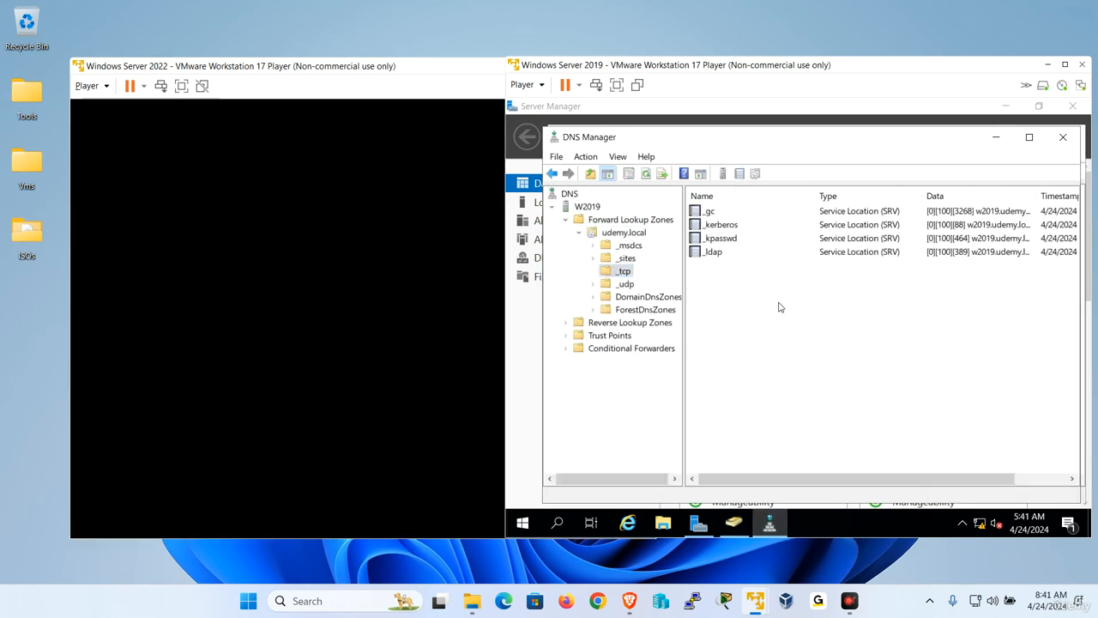
{"action": "right_click", "coordinate": [778, 307]}
{"action": "left_click", "coordinate": [819, 405]}
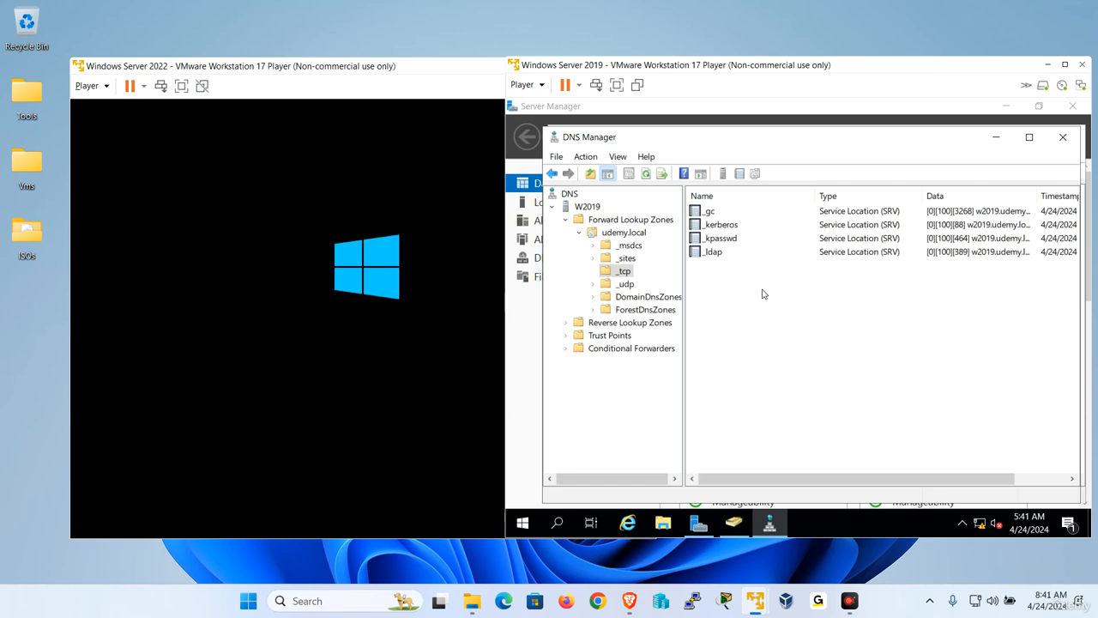
Refresh _tcp until W2022's _gc, _kerberos, _kpasswd and _ldap SRV records appear, and inspect each.
{"action": "left_click", "coordinate": [644, 175]}
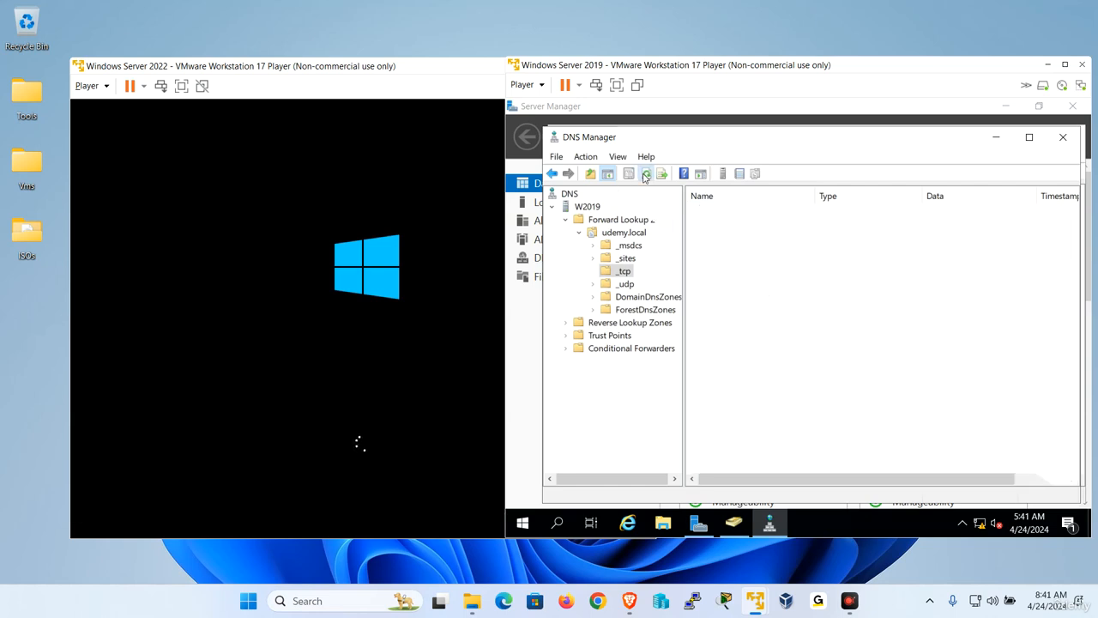
{"action": "left_click", "coordinate": [261, 68]}
{"action": "left_click_drag", "start_coordinate": [262, 68], "coordinate": [228, 68]}
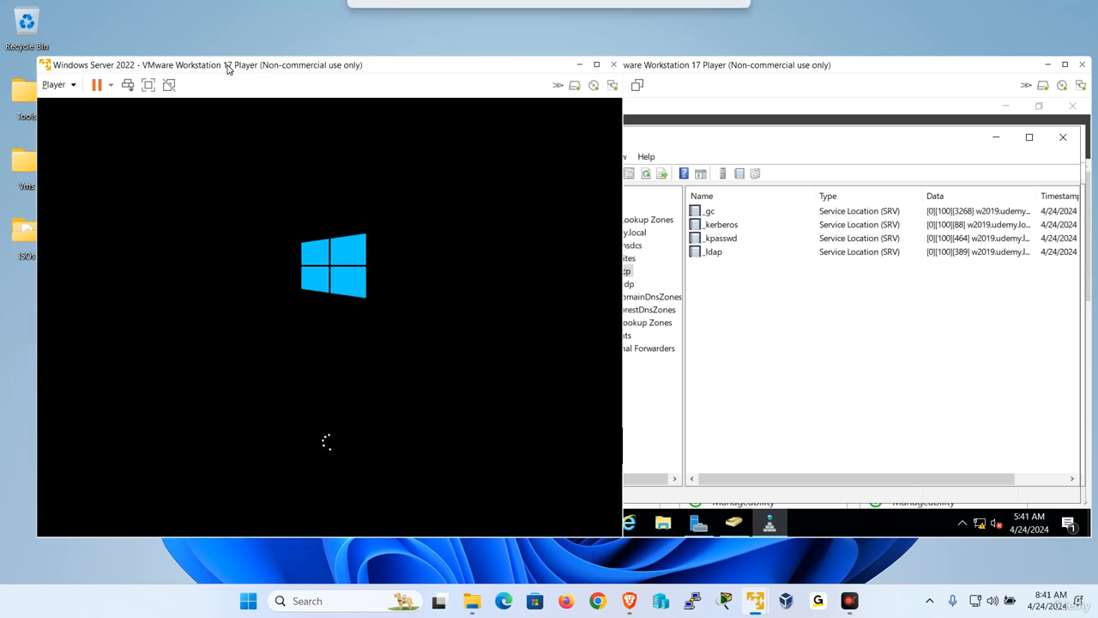
{"action": "left_click", "coordinate": [845, 72]}
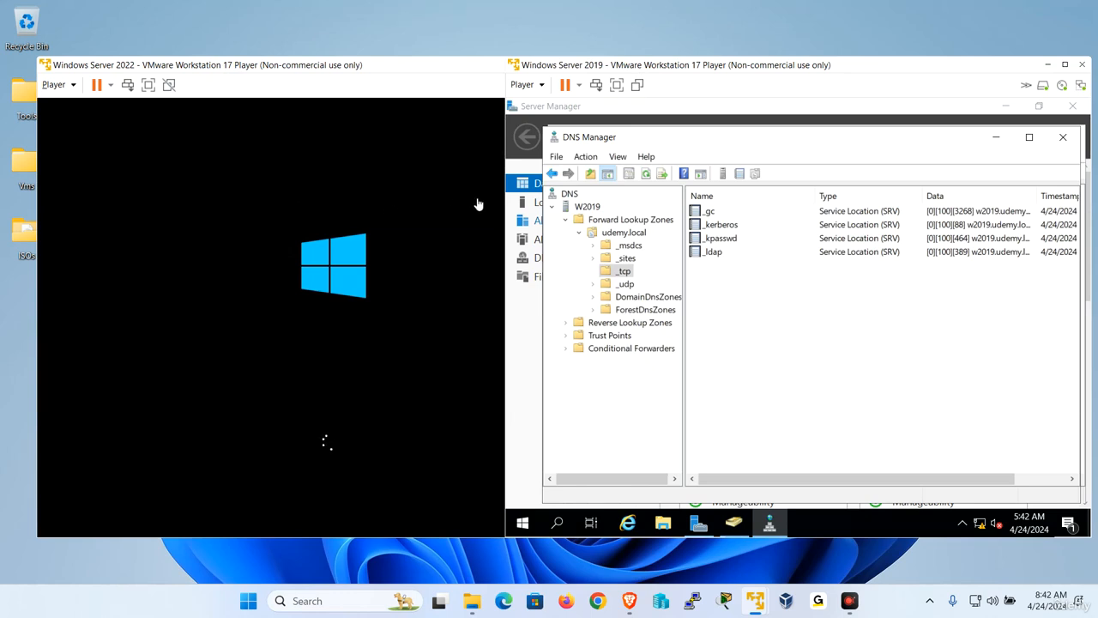
{"action": "left_click", "coordinate": [646, 173]}
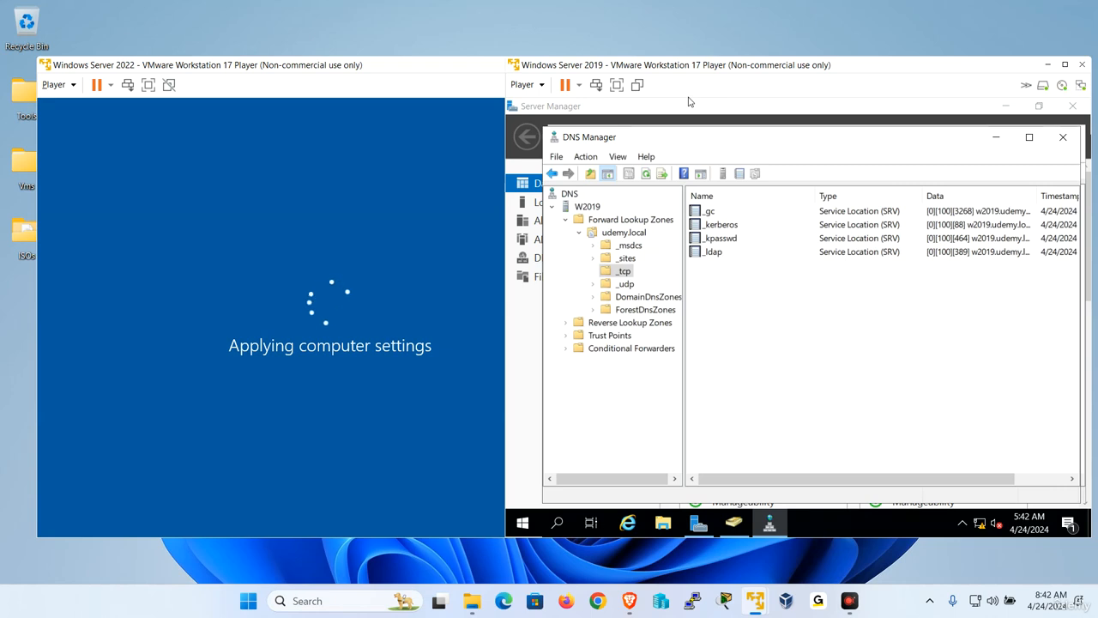
{"action": "left_click", "coordinate": [646, 173]}
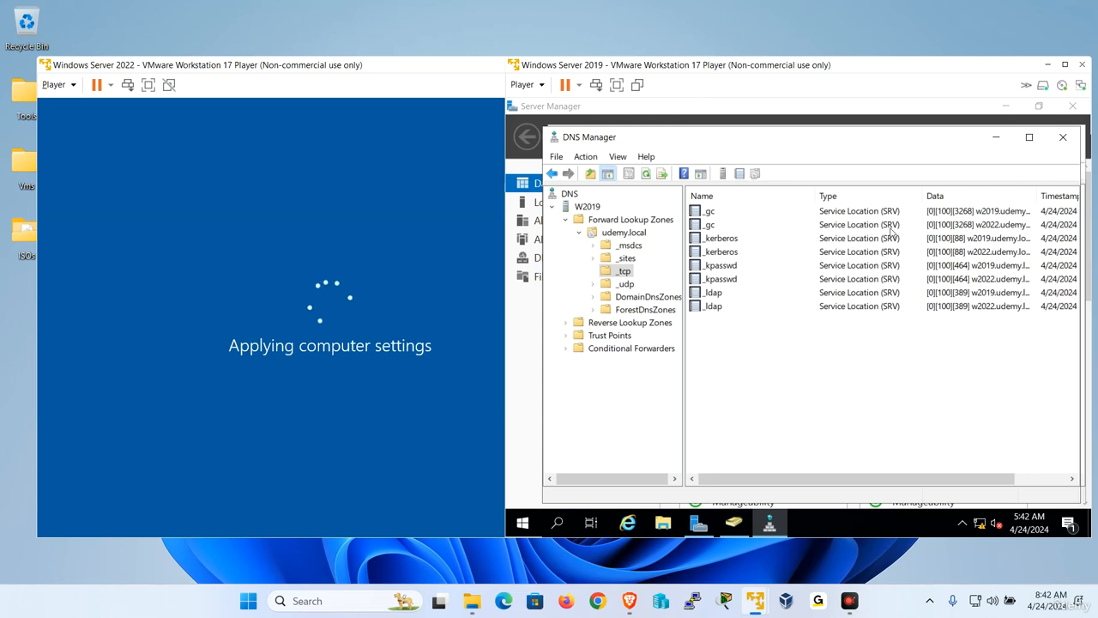
{"action": "left_click", "coordinate": [985, 225]}
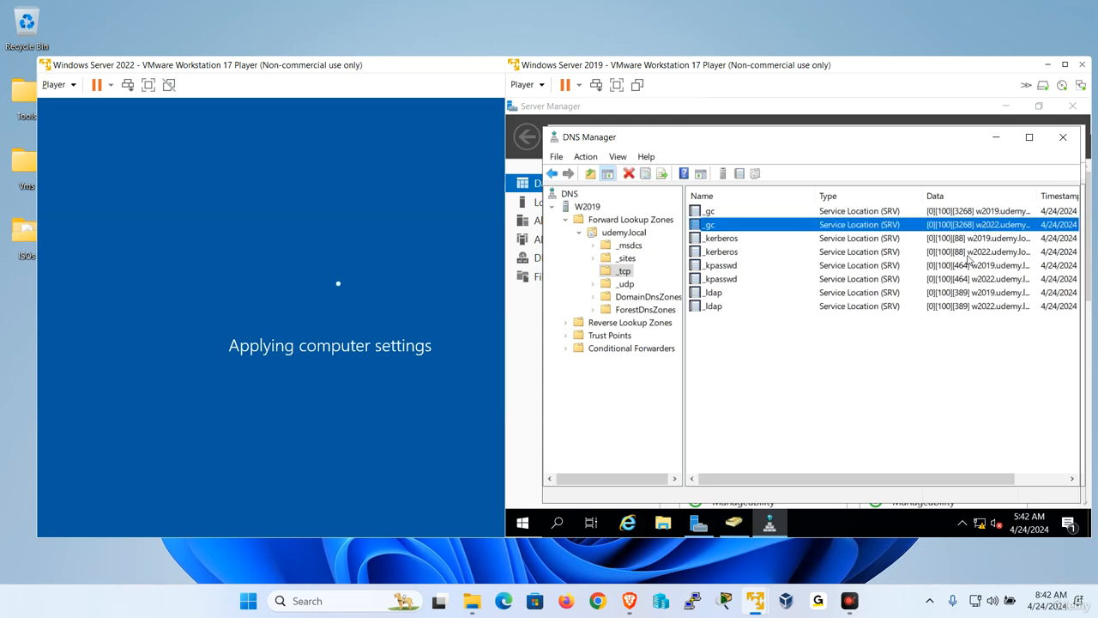
{"action": "left_click", "coordinate": [970, 254]}
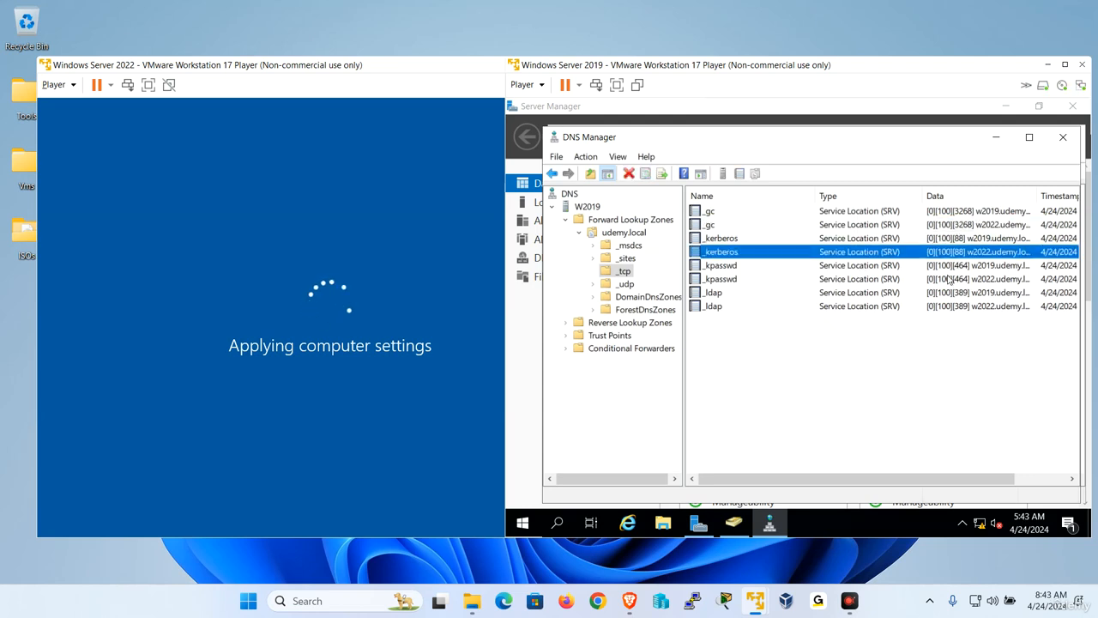
{"action": "left_click", "coordinate": [990, 281]}
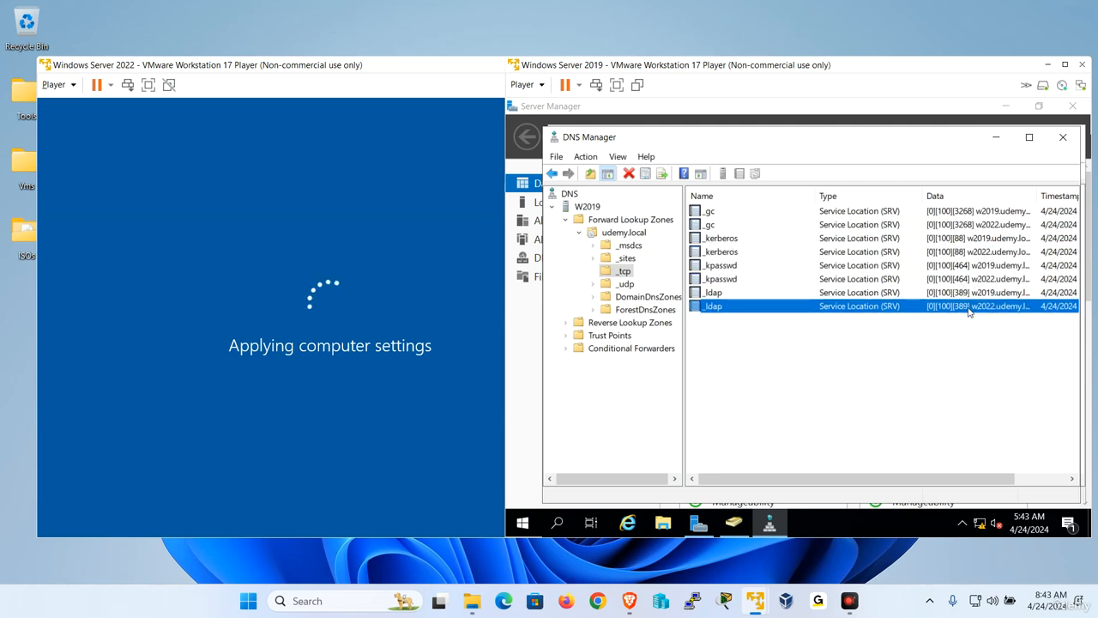
{"action": "left_click", "coordinate": [968, 309]}
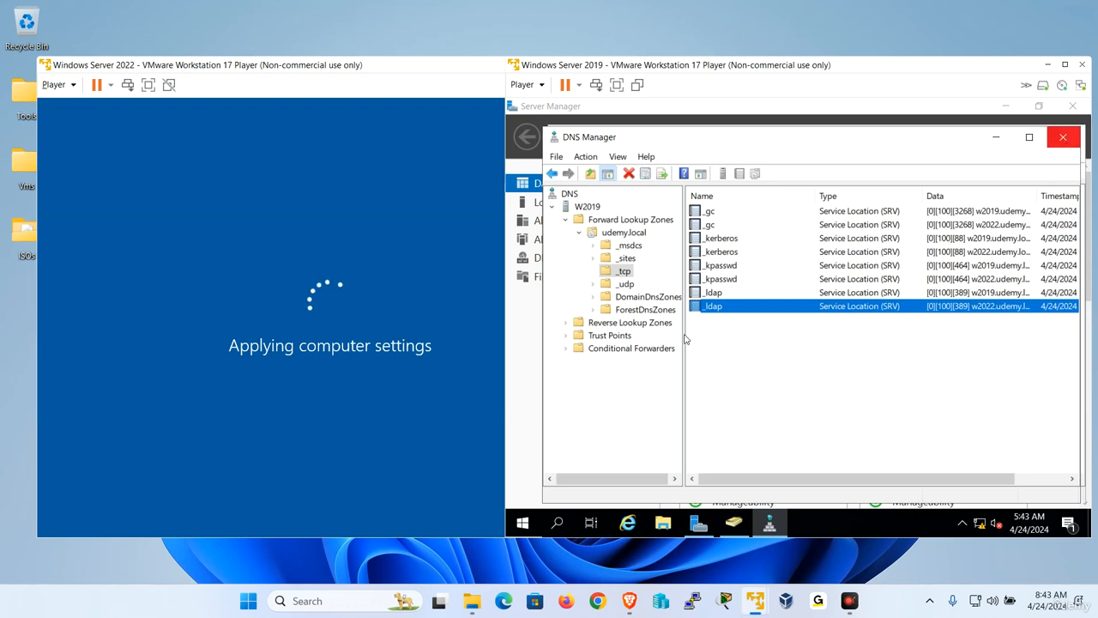
Refresh the udemy.local zone to reveal W2022's host record at 192.168.223.163.
{"action": "left_click", "coordinate": [633, 235]}
{"action": "right_click", "coordinate": [803, 408]}
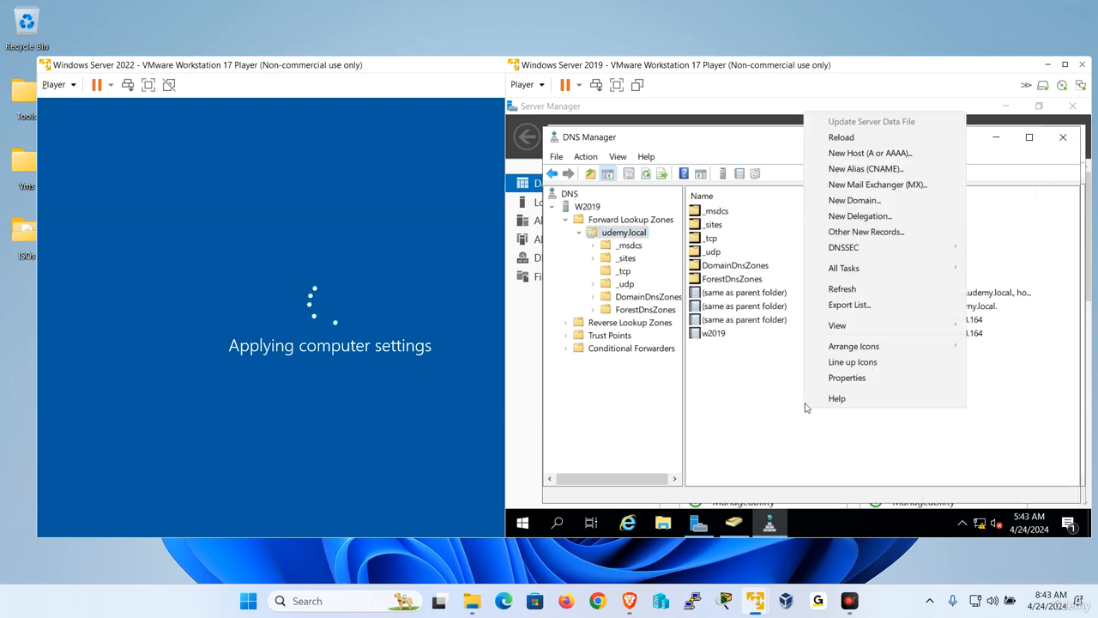
{"action": "left_click", "coordinate": [844, 290]}
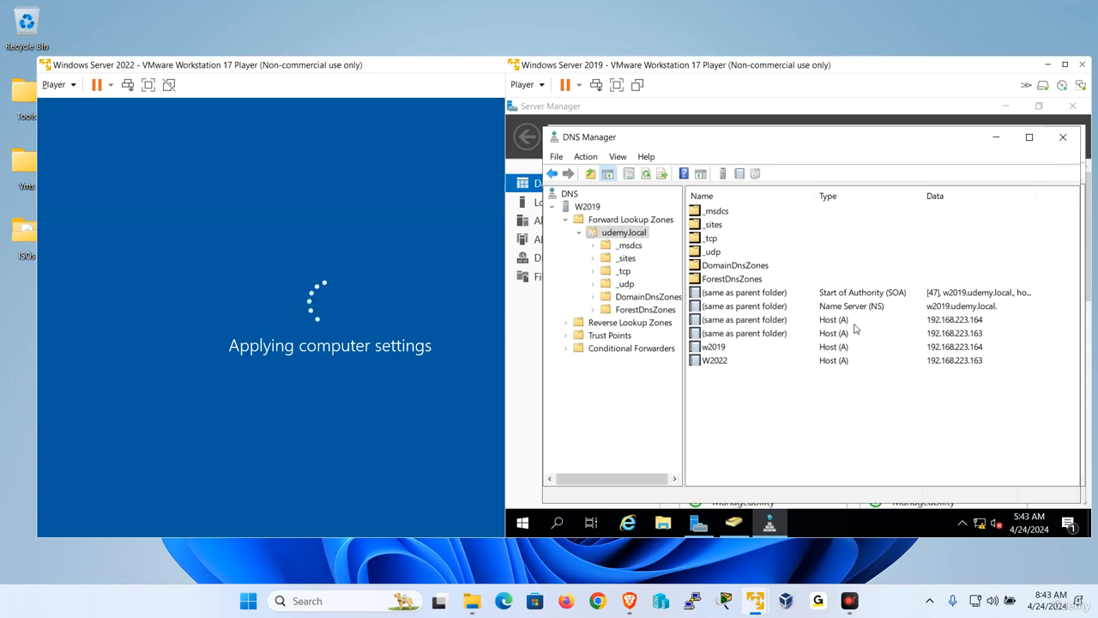
{"action": "left_click", "coordinate": [861, 310]}
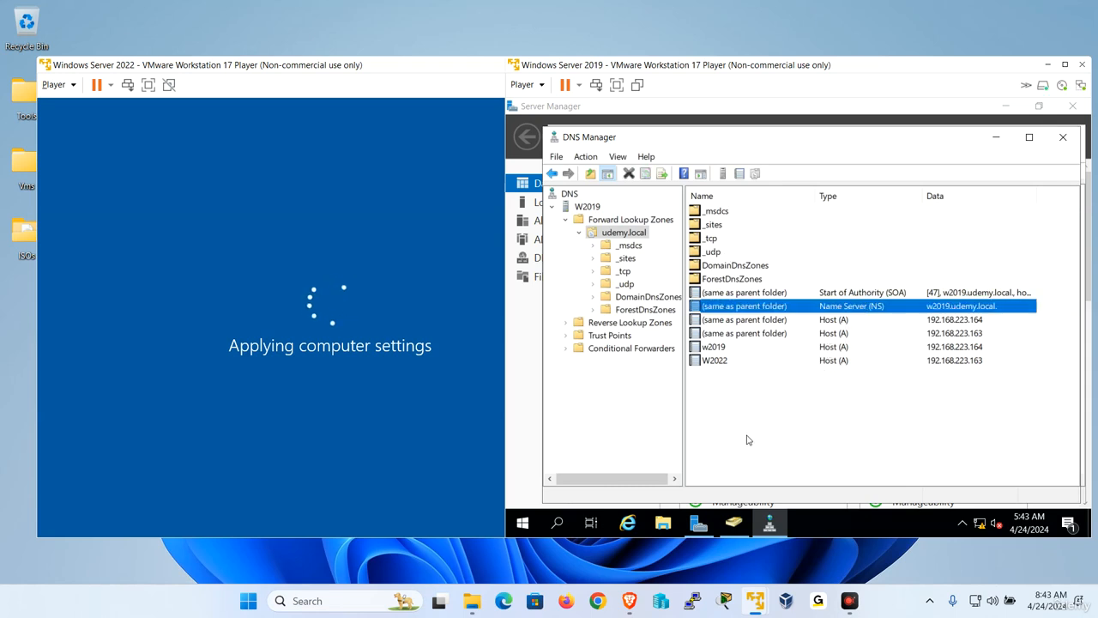
Reposition the Windows Server 2022 VM window and switch it to full screen.
{"action": "left_click", "coordinate": [221, 70]}
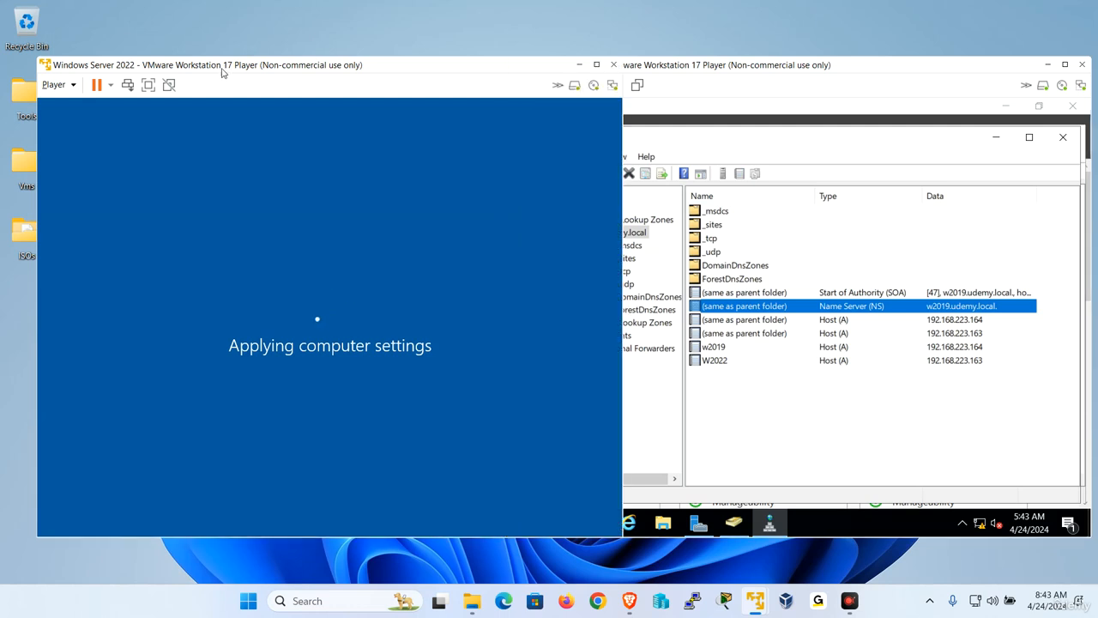
{"action": "left_click_drag", "start_coordinate": [221, 70], "coordinate": [278, 78]}
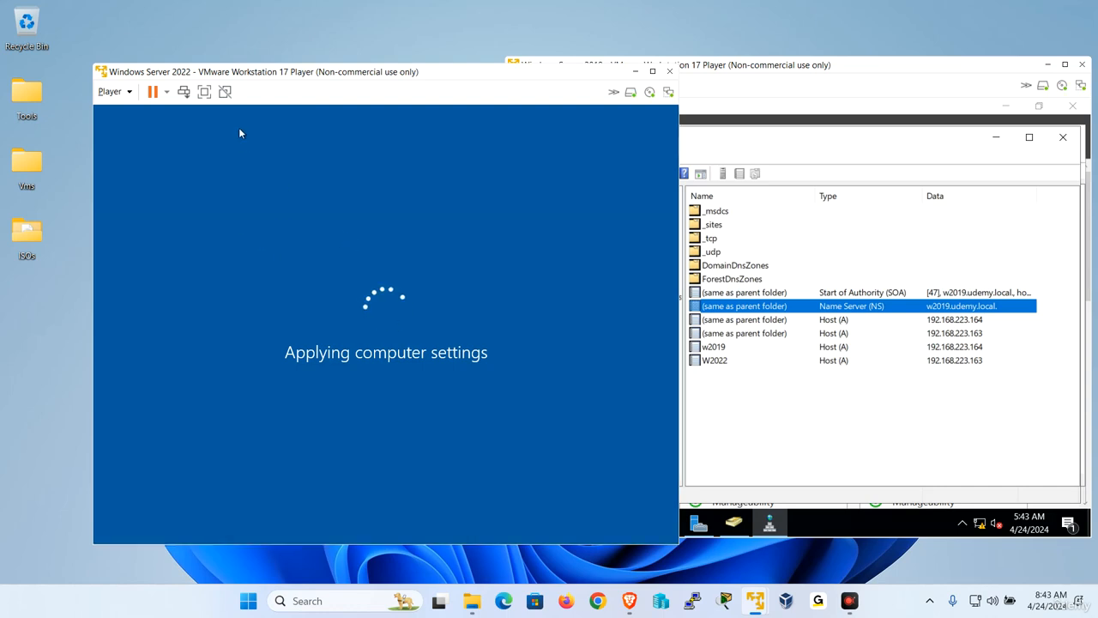
{"action": "left_click", "coordinate": [205, 91]}
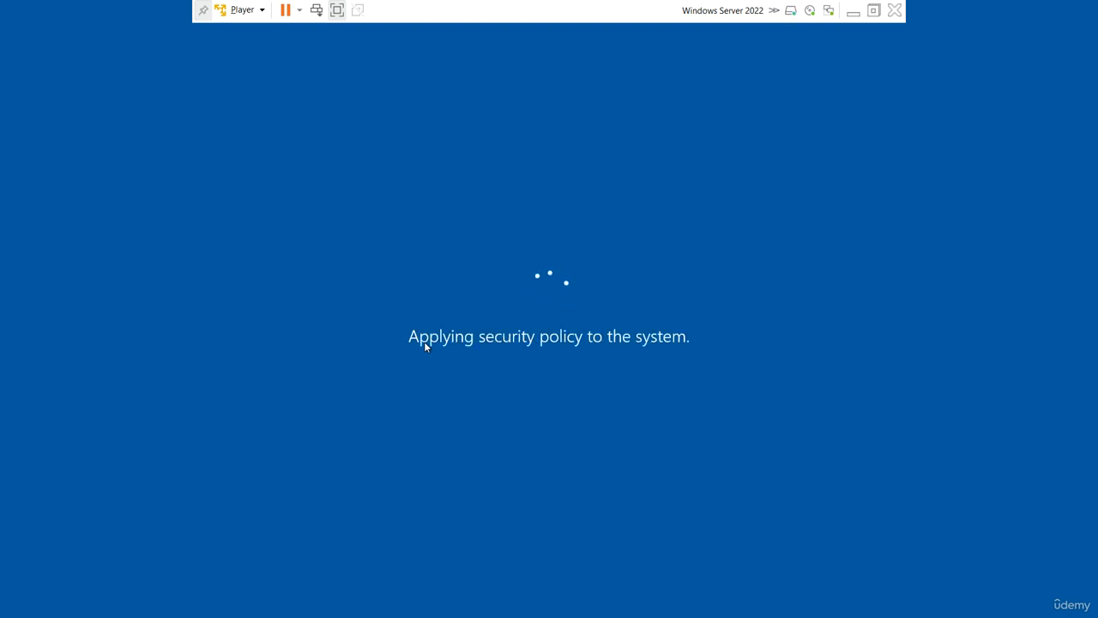
Send Ctrl+Alt+Del to W2022 and sign in with the administrator password.
{"action": "left_click", "coordinate": [242, 10]}
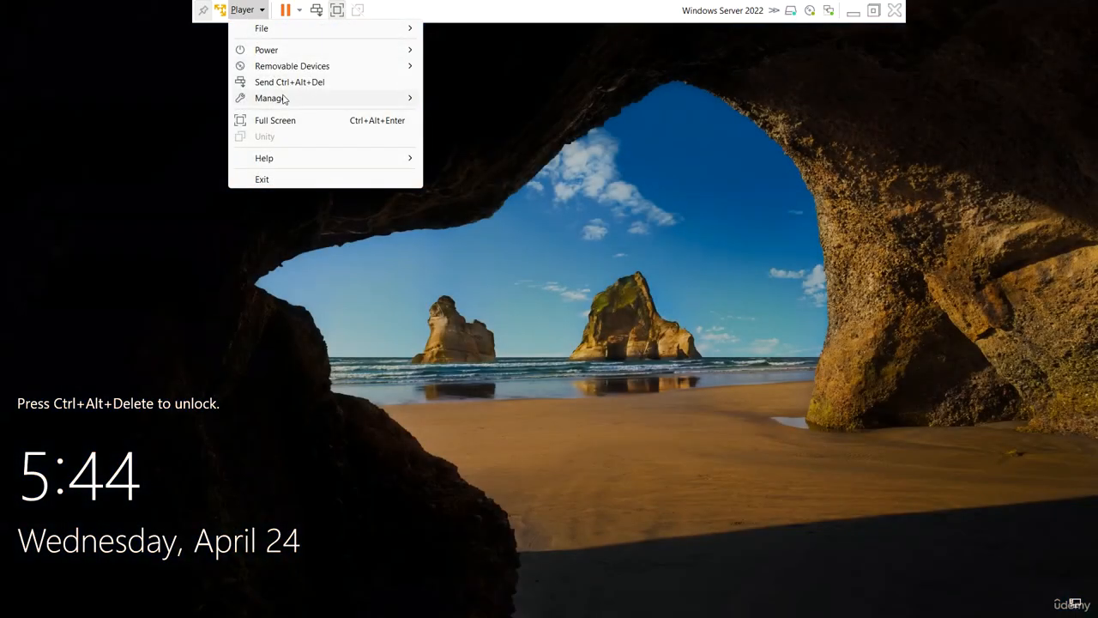
{"action": "left_click", "coordinate": [286, 86]}
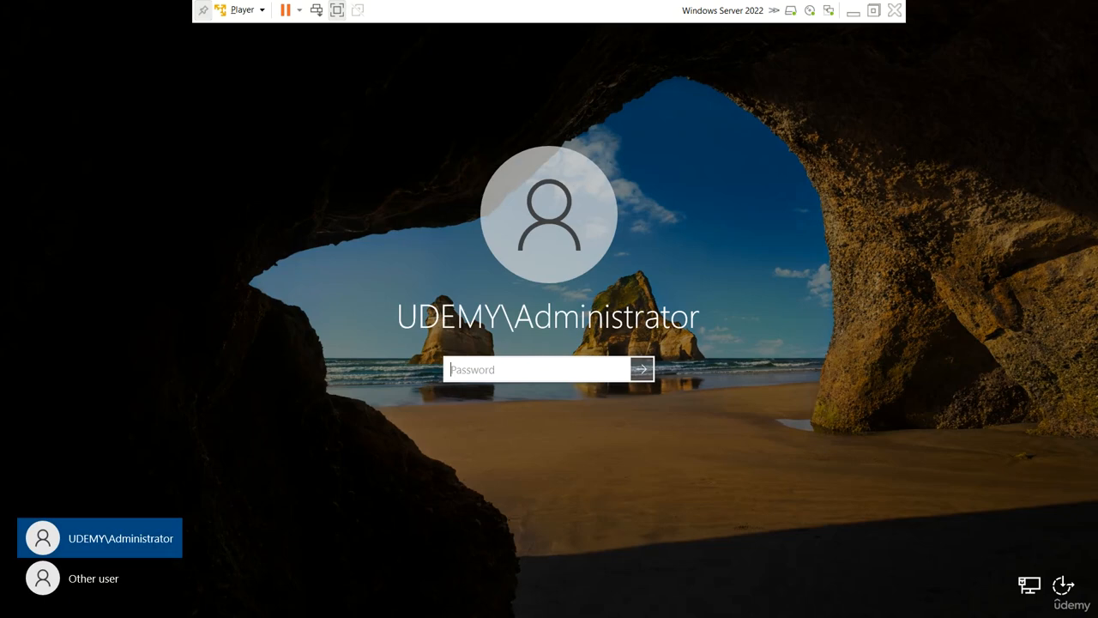
{"action": "type", "text": "P$w0rd"}
{"action": "key", "text": "Return"}
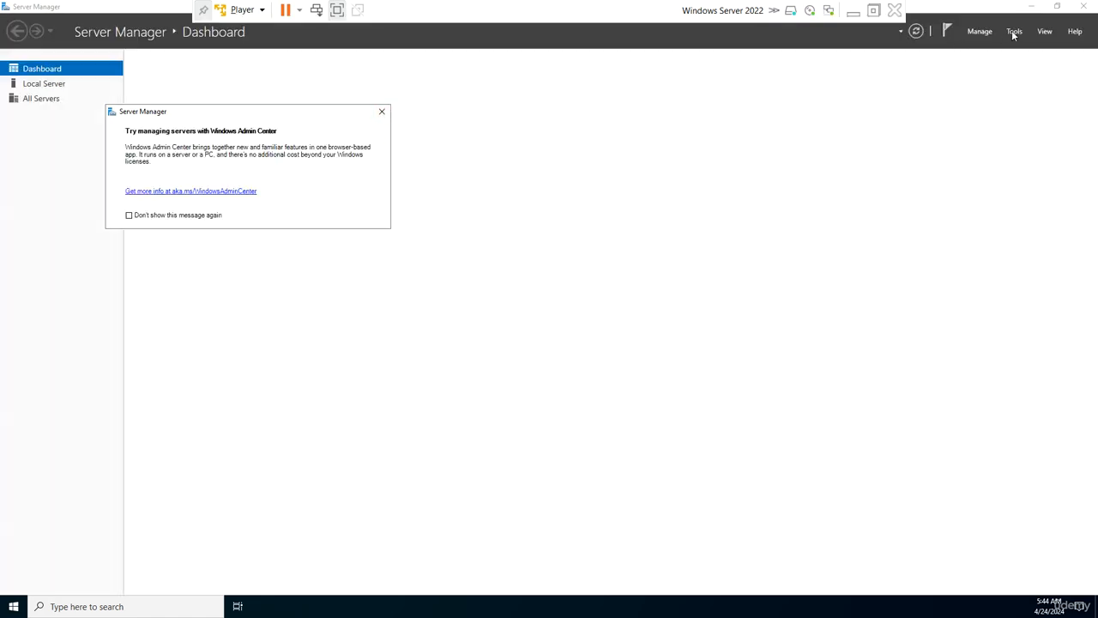
Open Active Directory Users and Computers on W2022 and browse the replicated Sales and Tech OUs.
{"action": "left_click", "coordinate": [1013, 36]}
{"action": "left_click", "coordinate": [969, 98]}
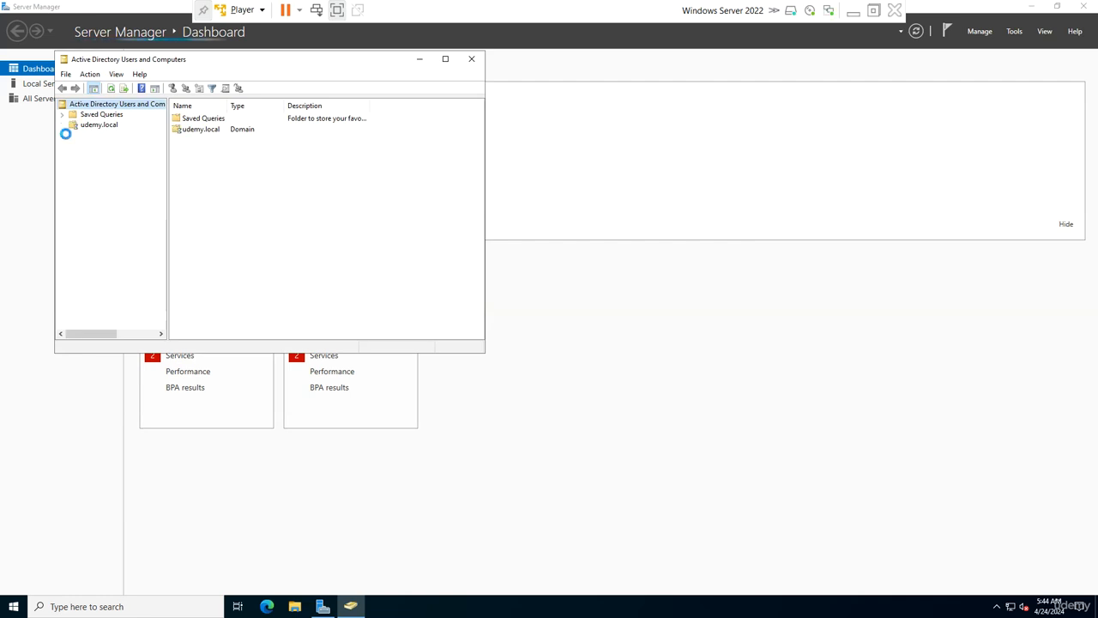
{"action": "left_click", "coordinate": [61, 124]}
{"action": "left_click", "coordinate": [98, 187]}
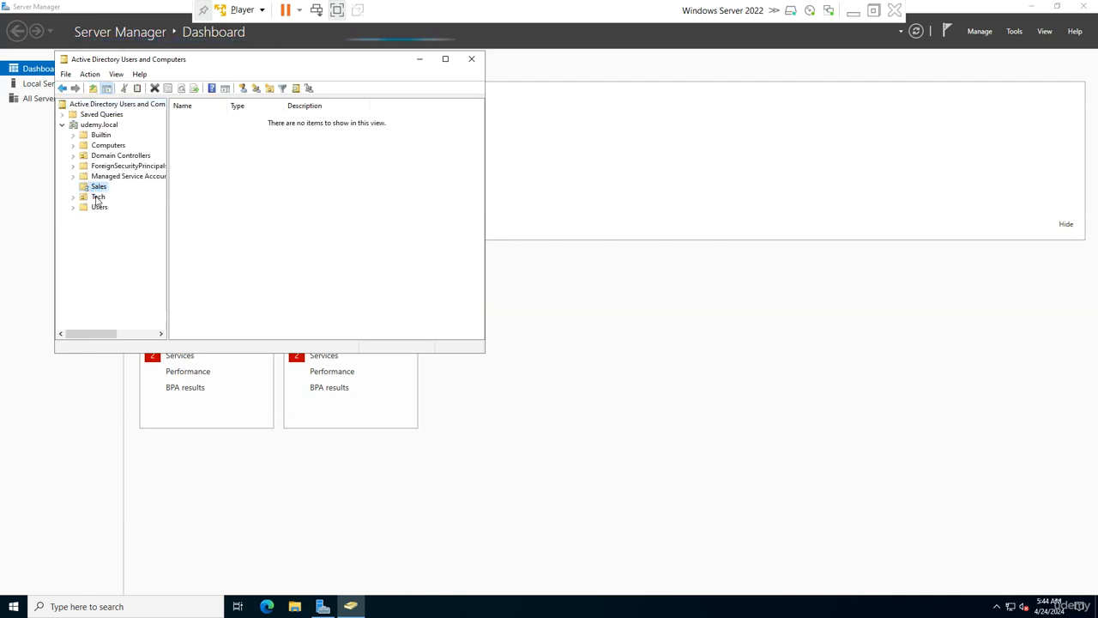
{"action": "left_click", "coordinate": [98, 197]}
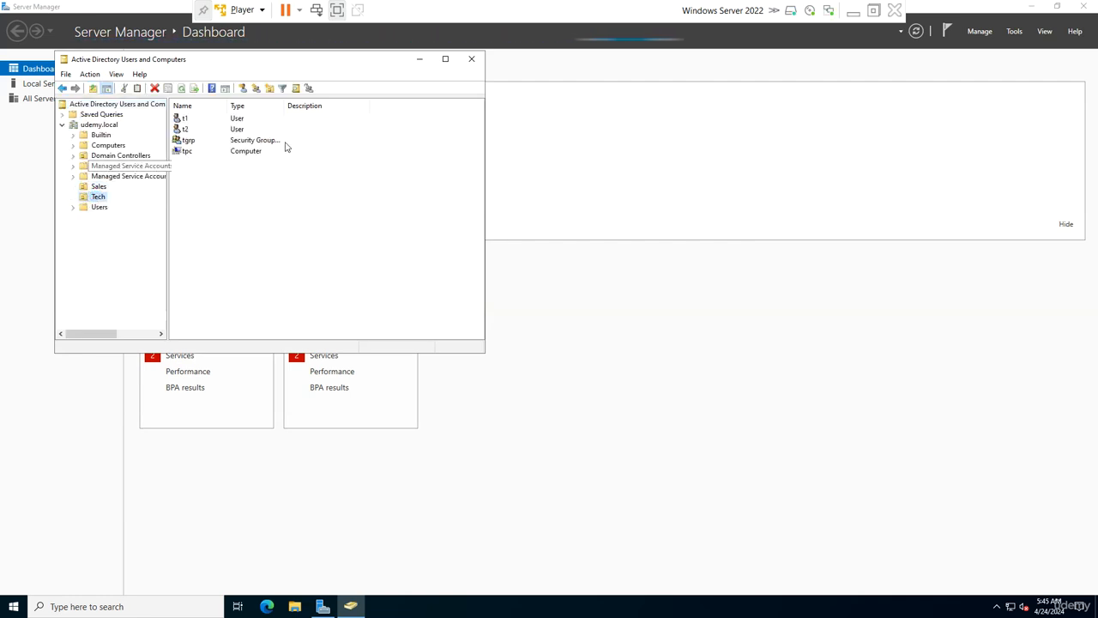
Check udemy.local's Windows Server 2016 functional levels in Properties, then return to Server Manager.
{"action": "right_click", "coordinate": [117, 132]}
{"action": "left_click", "coordinate": [135, 252]}
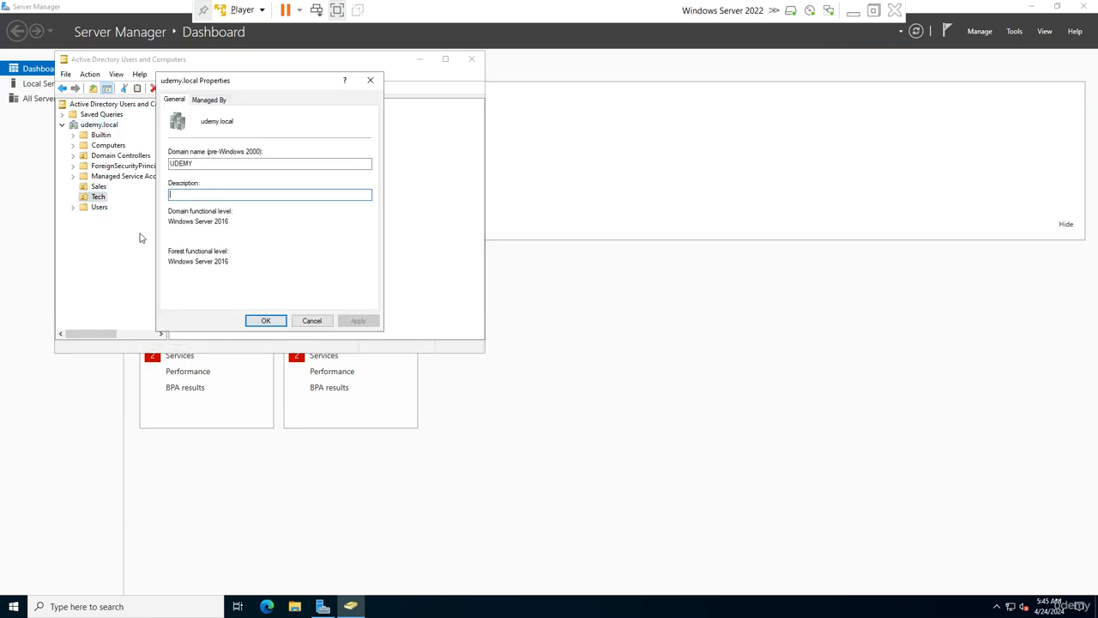
{"action": "key", "text": "Tab"}
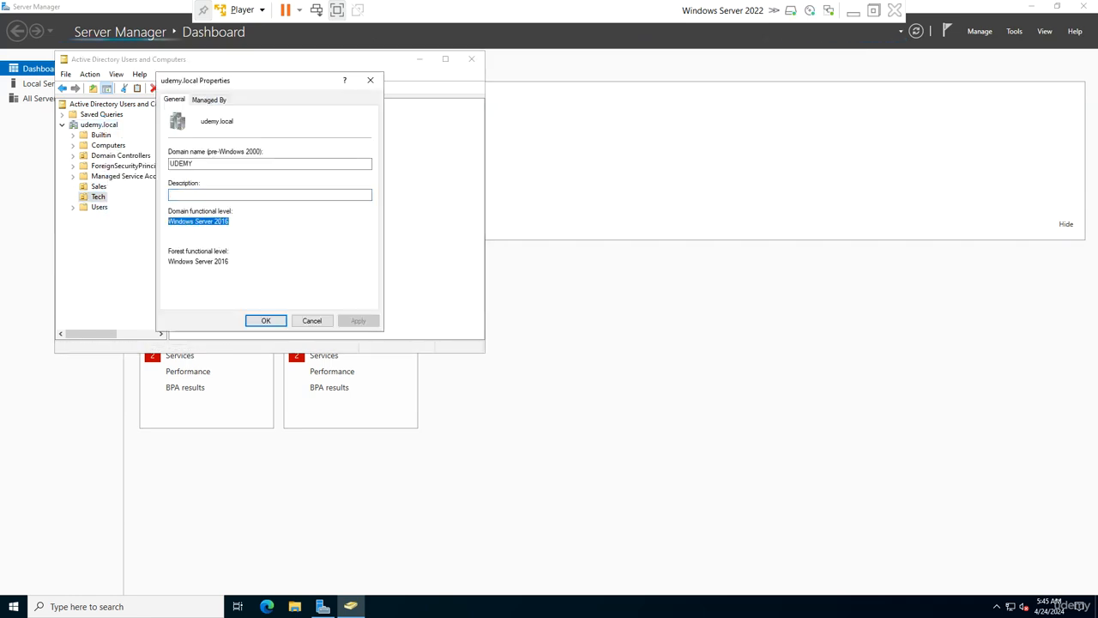
{"action": "left_click", "coordinate": [312, 320]}
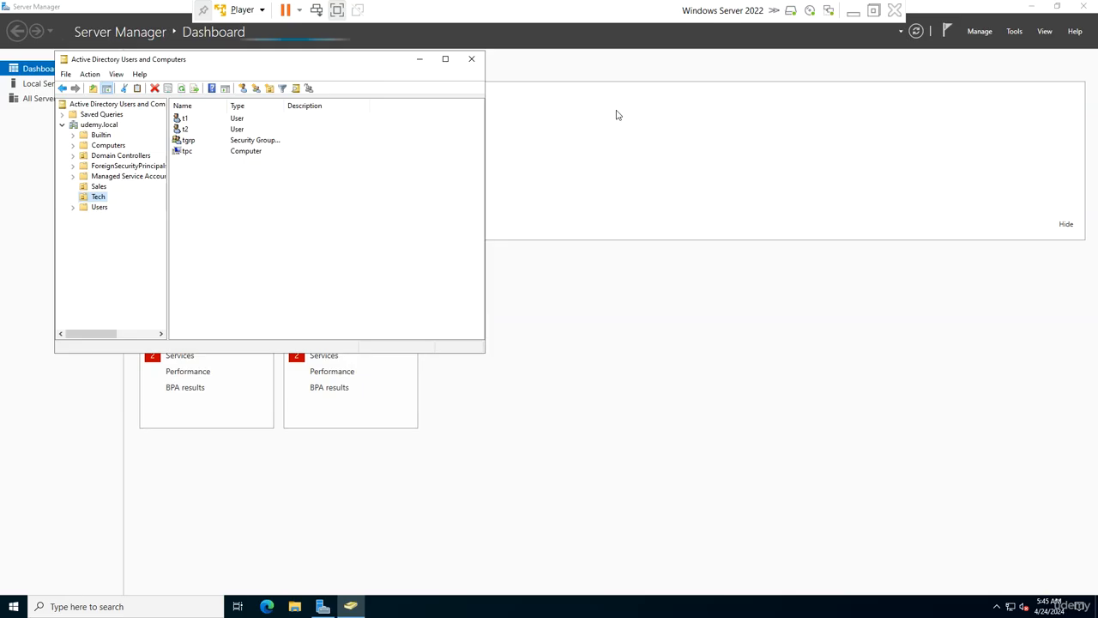
{"action": "left_click", "coordinate": [976, 34]}
Start Add Roles and Features, keeping W2022.udemy.local as the destination server.
{"action": "left_click", "coordinate": [947, 41]}
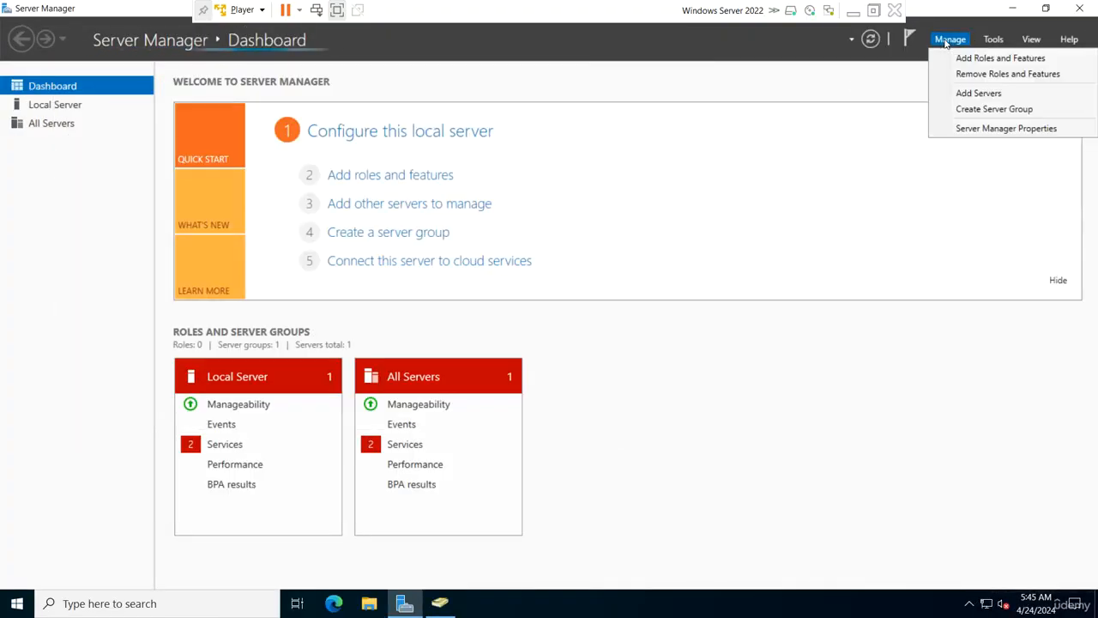
{"action": "left_click", "coordinate": [970, 59]}
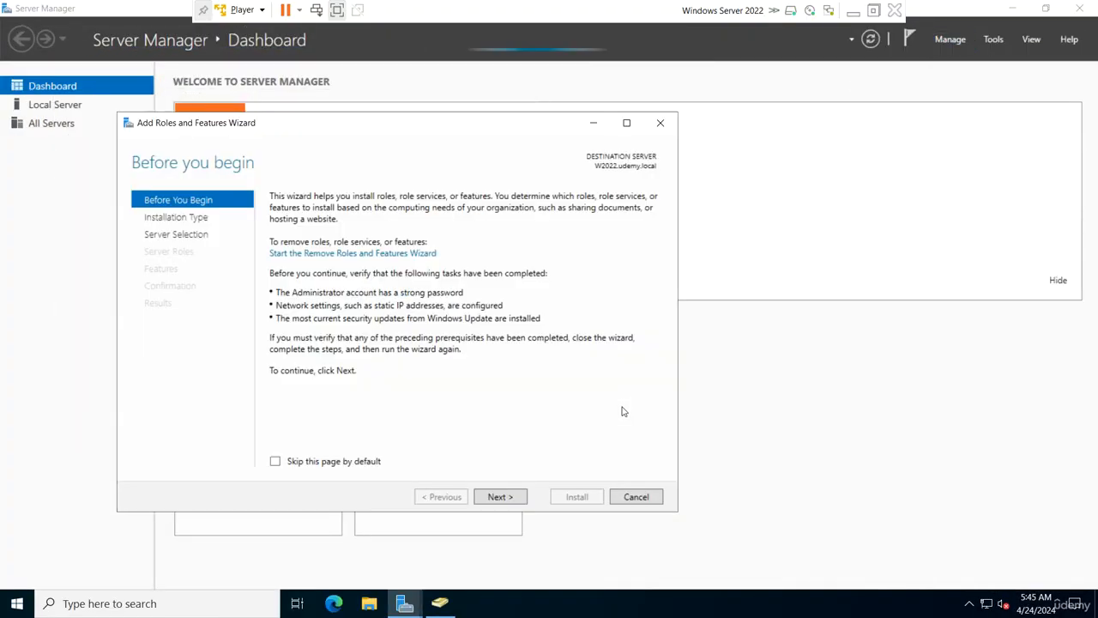
{"action": "left_click", "coordinate": [499, 496]}
{"action": "left_click", "coordinate": [514, 496]}
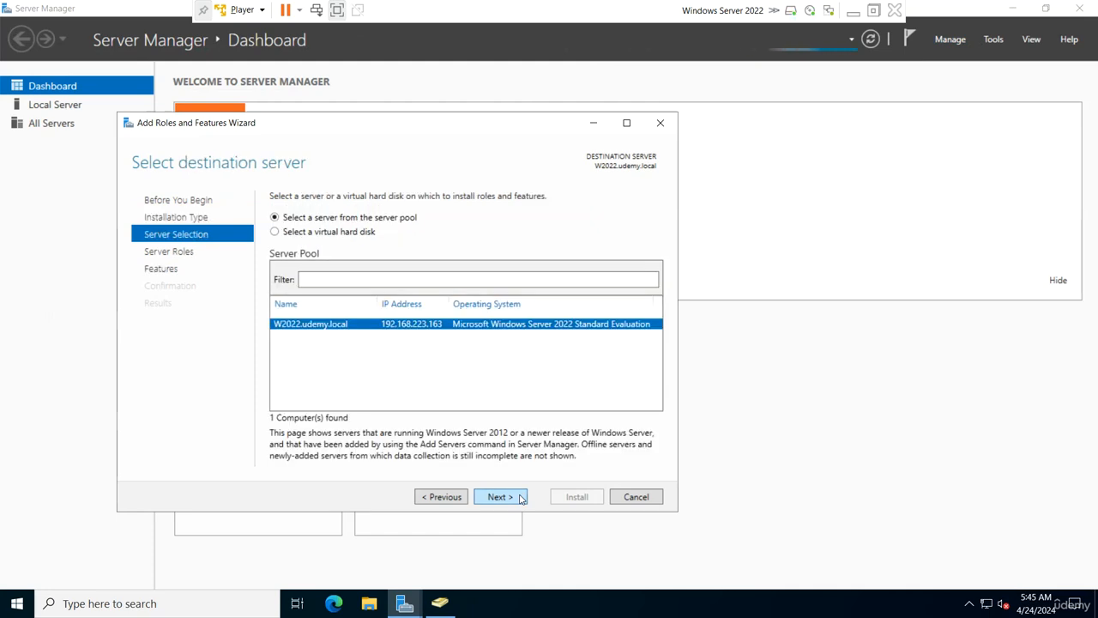
{"action": "left_click", "coordinate": [519, 497]}
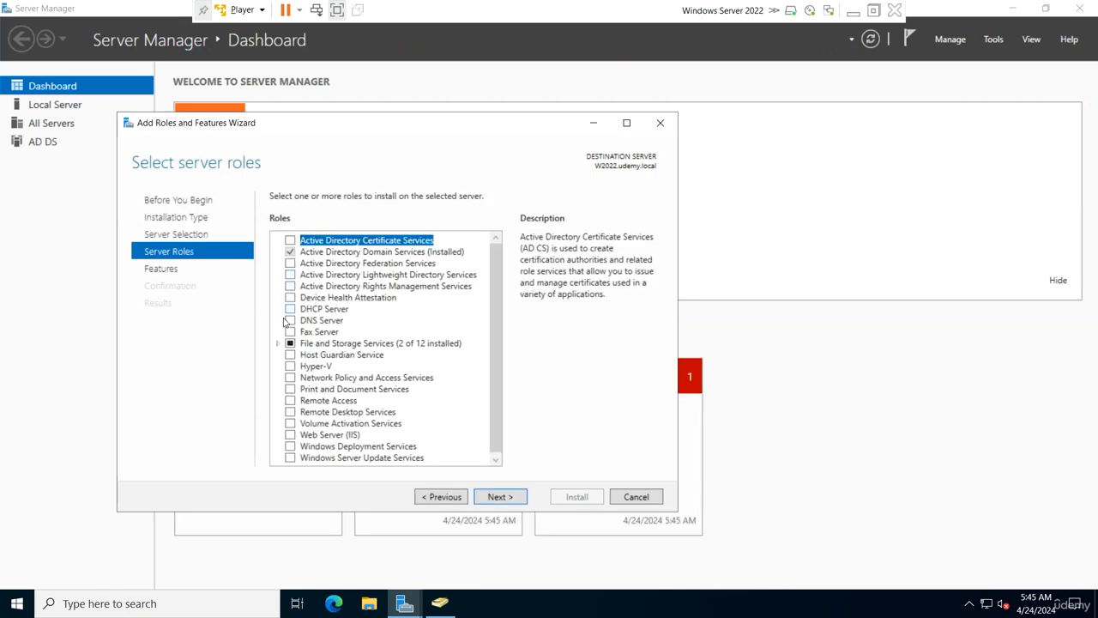
Select the DNS Server role with its required management tools and install it.
{"action": "left_click", "coordinate": [290, 320]}
{"action": "left_click", "coordinate": [442, 436]}
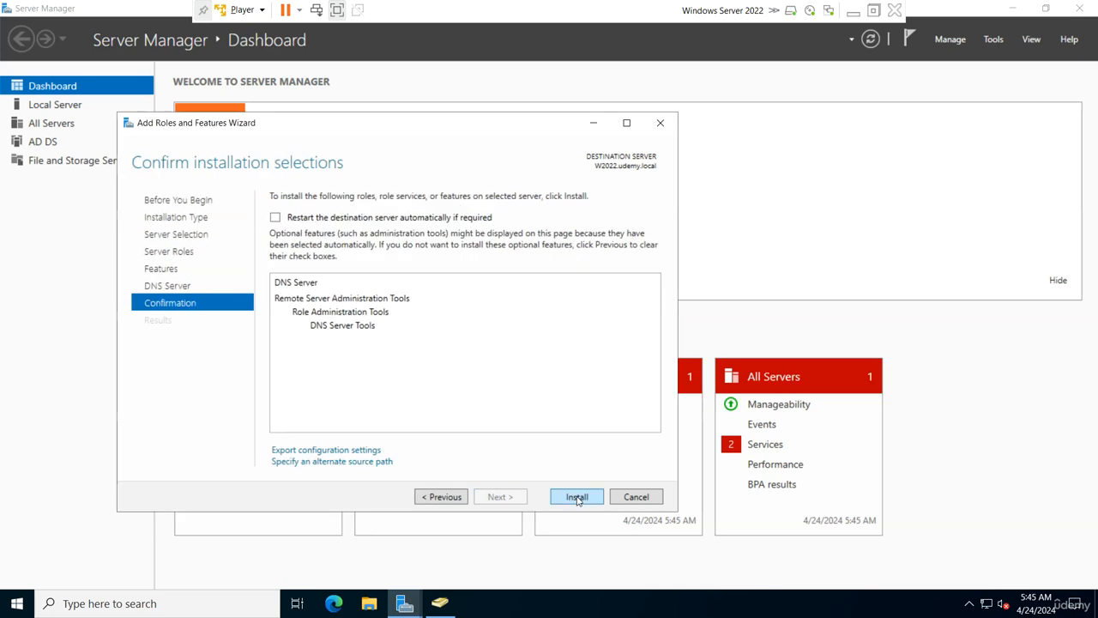
{"action": "left_click", "coordinate": [576, 497]}
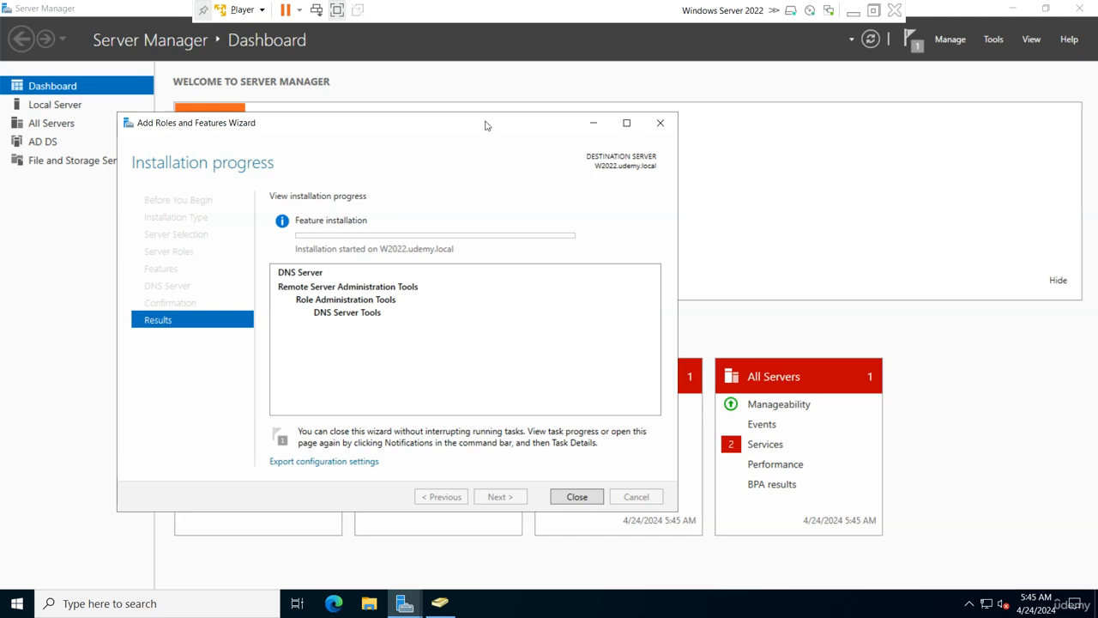
{"action": "left_click_drag", "start_coordinate": [486, 126], "coordinate": [505, 120]}
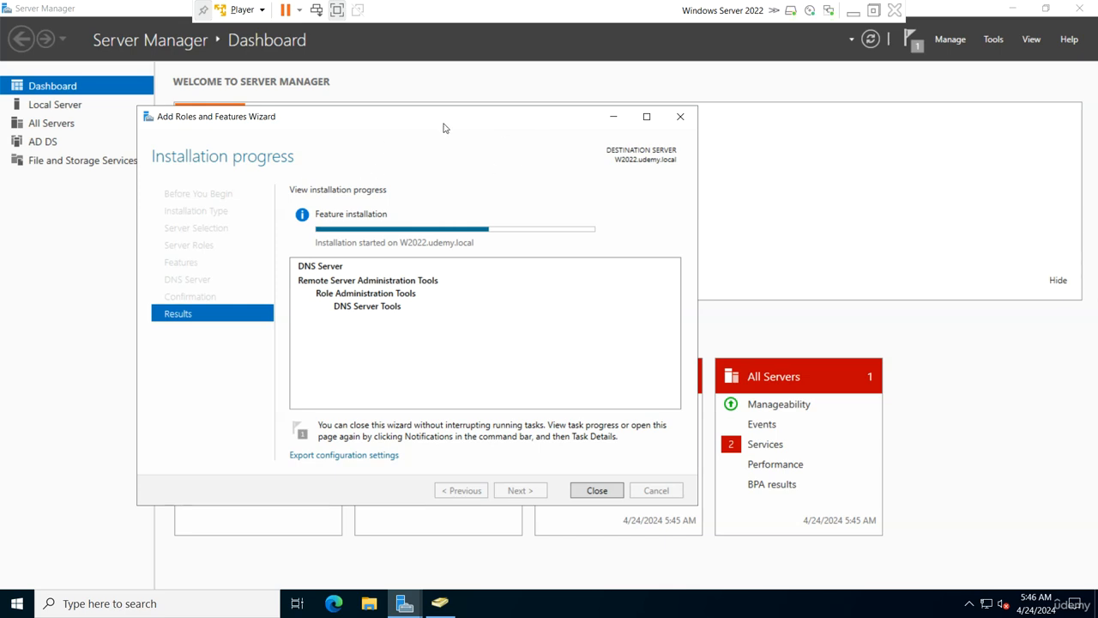
{"action": "left_click_drag", "start_coordinate": [444, 126], "coordinate": [460, 125]}
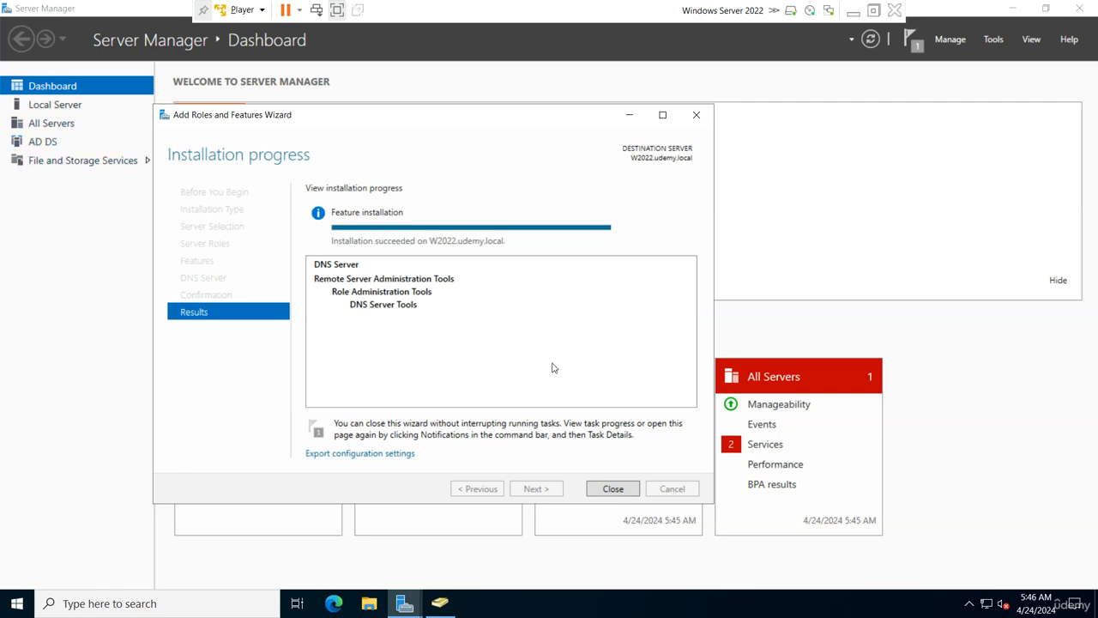
Close the finished installation wizard, refresh the dashboard to show the DNS role, and launch DNS Manager.
{"action": "left_click", "coordinate": [612, 488]}
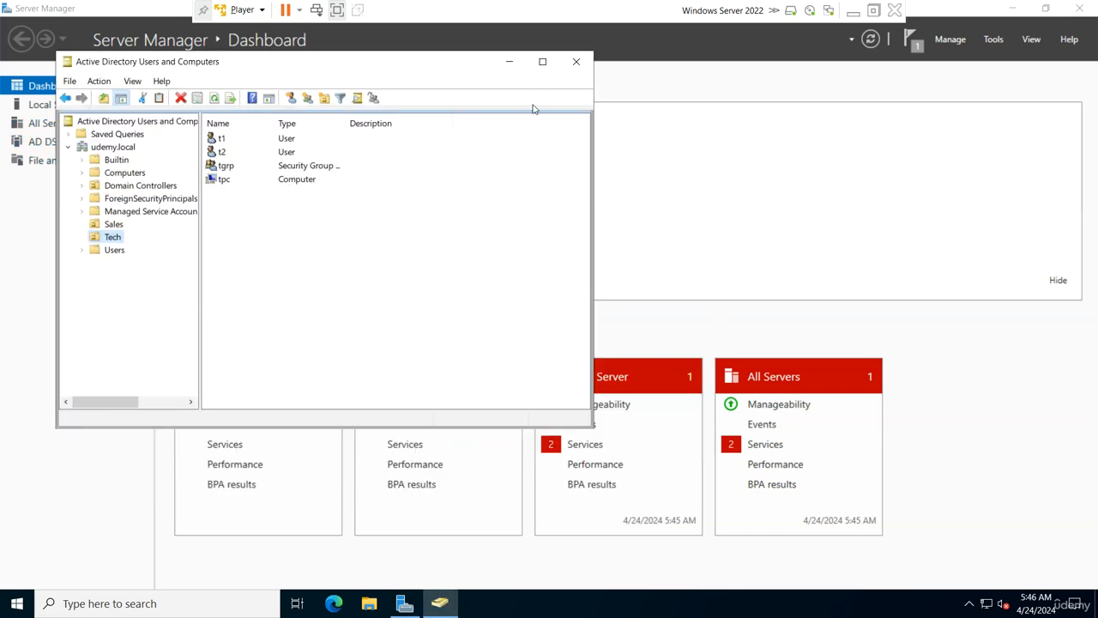
{"action": "left_click", "coordinate": [508, 62]}
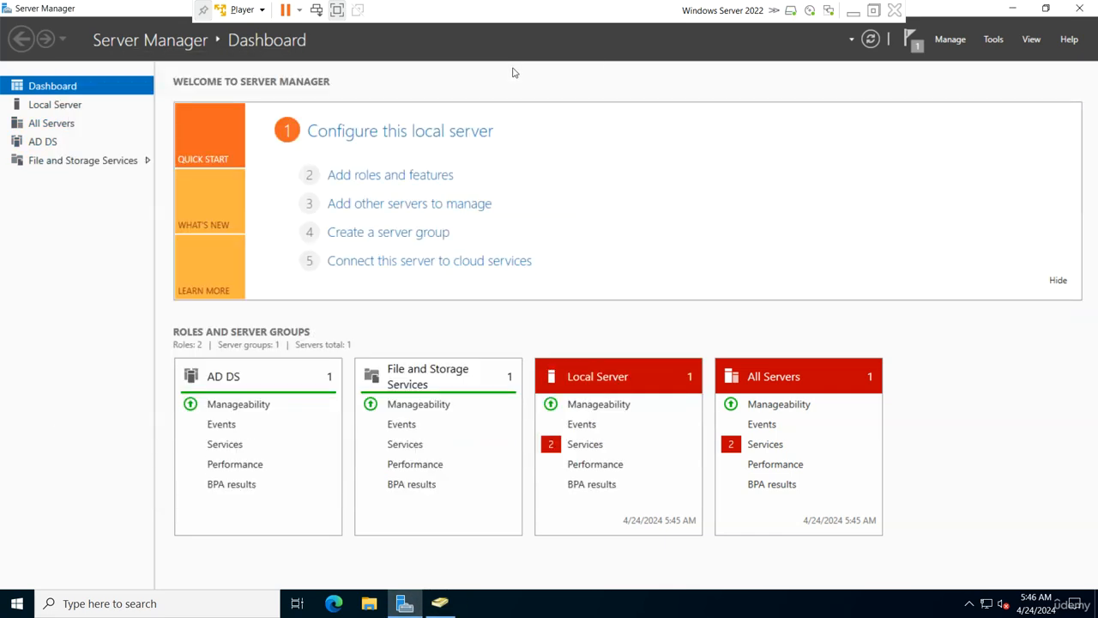
{"action": "left_click", "coordinate": [869, 39]}
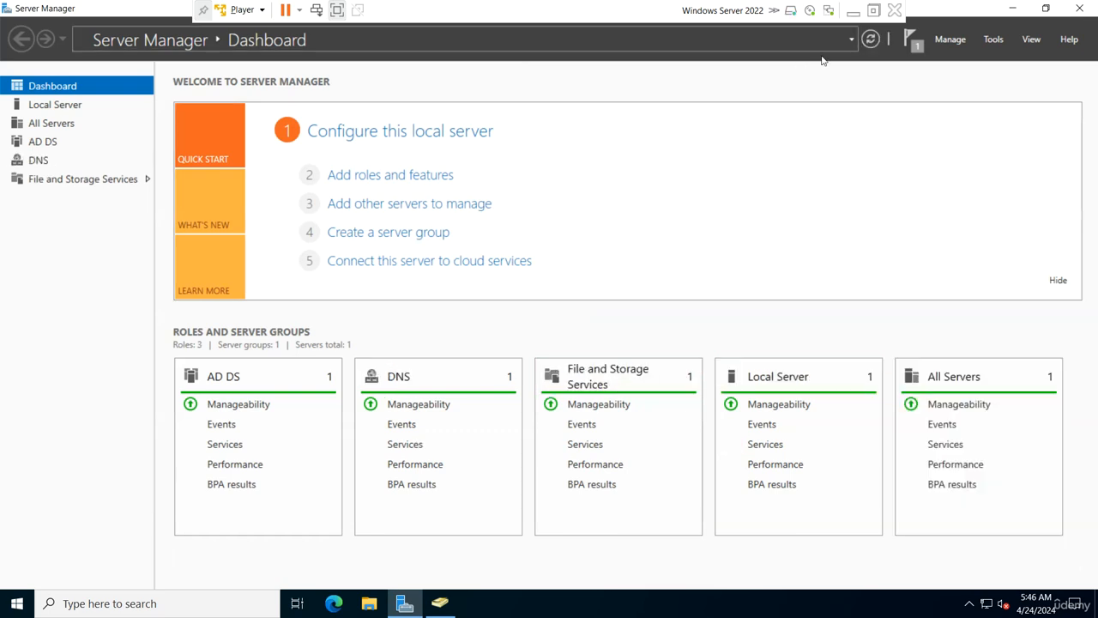
{"action": "left_click", "coordinate": [995, 38]}
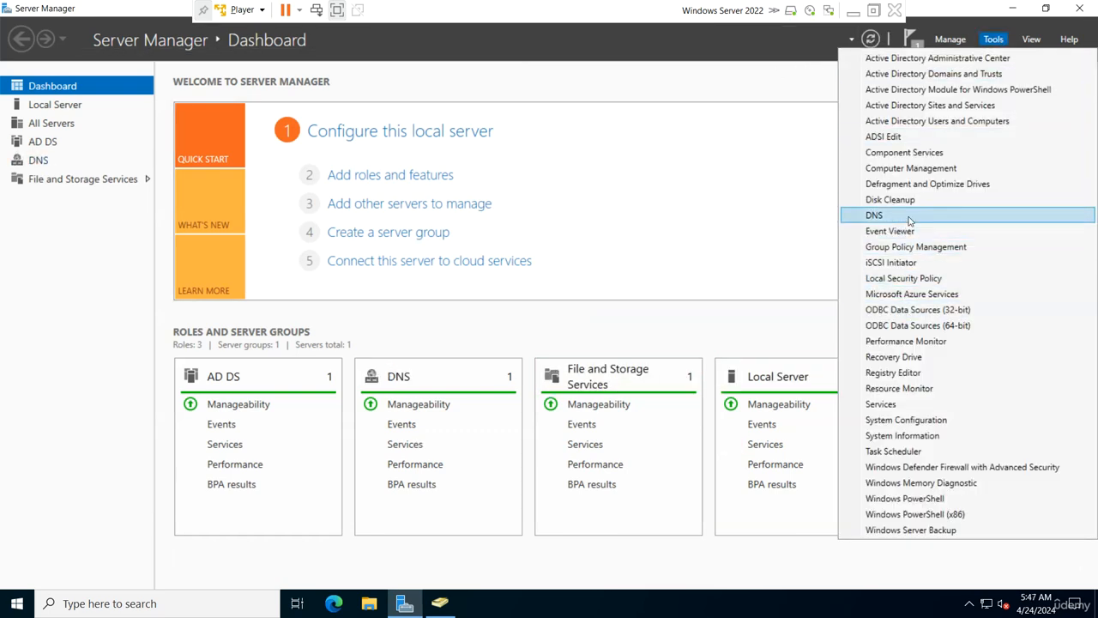
{"action": "left_click", "coordinate": [874, 216]}
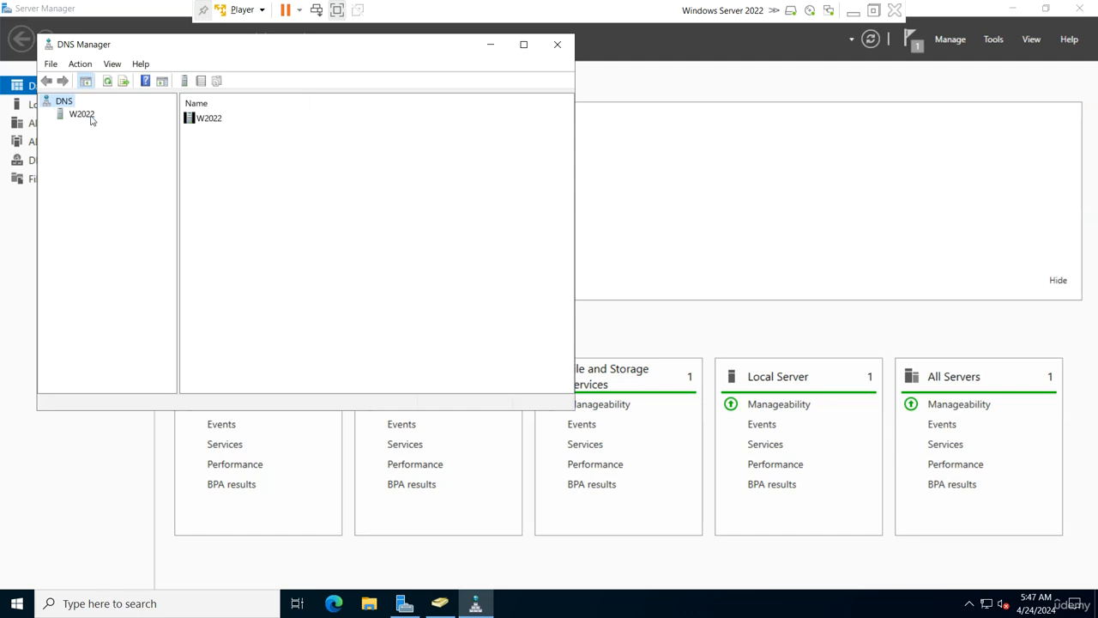
Expand the W2022 DNS server, refresh Forward Lookup Zones, and restart the DNS Server service.
{"action": "left_click", "coordinate": [91, 118]}
{"action": "left_click", "coordinate": [47, 115]}
{"action": "left_click", "coordinate": [72, 130]}
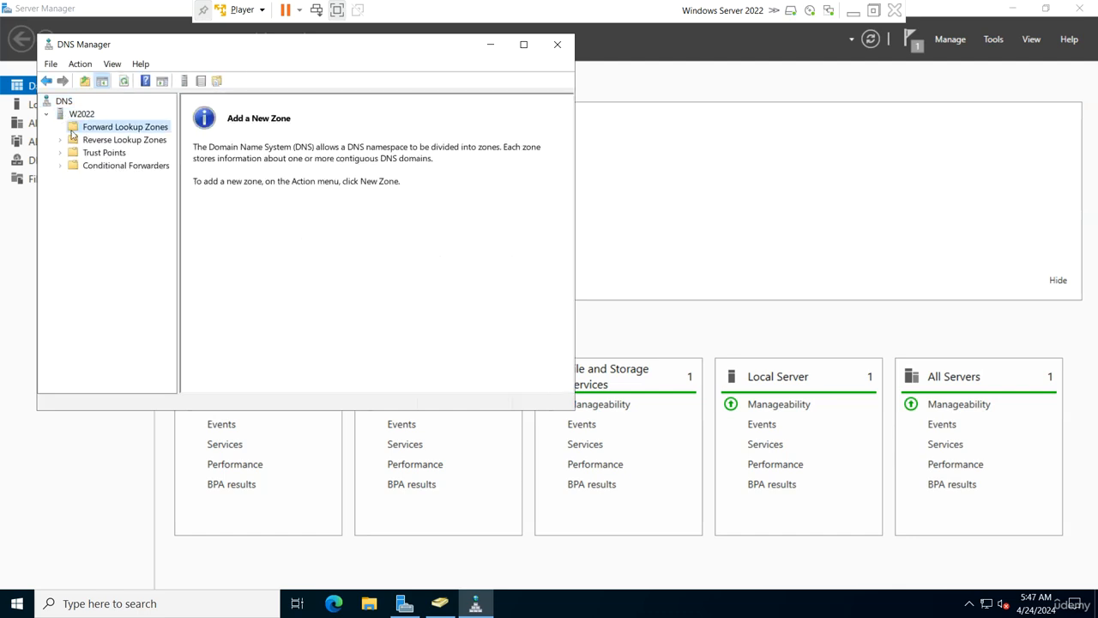
{"action": "right_click", "coordinate": [115, 128]}
{"action": "left_click", "coordinate": [167, 179]}
{"action": "right_click", "coordinate": [93, 115]}
{"action": "mouse_move", "coordinate": [228, 255]}
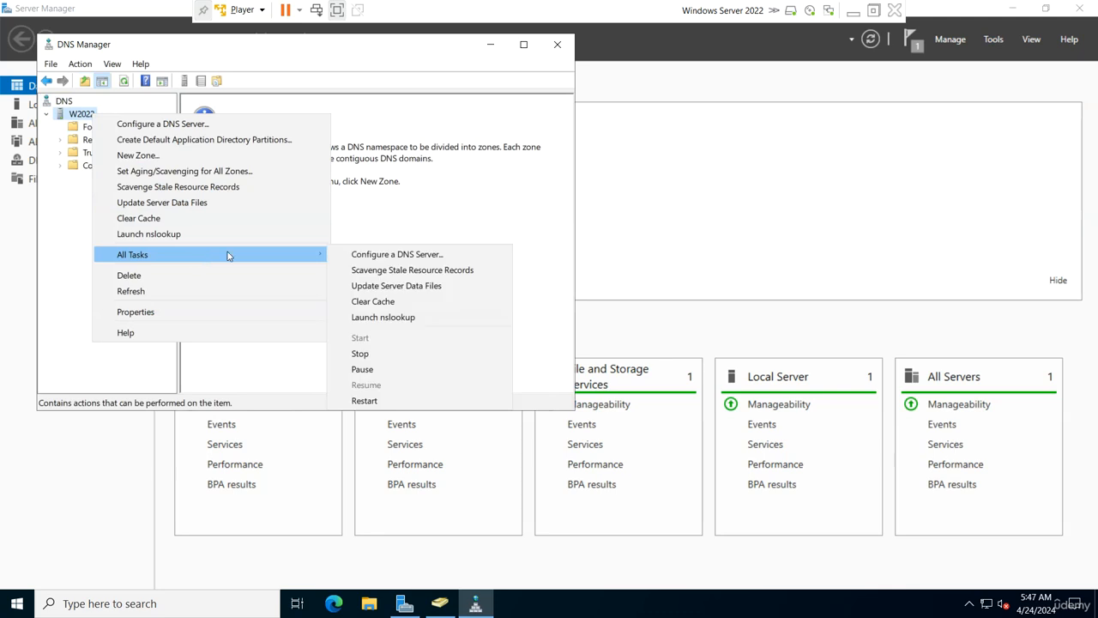
{"action": "left_click", "coordinate": [371, 398]}
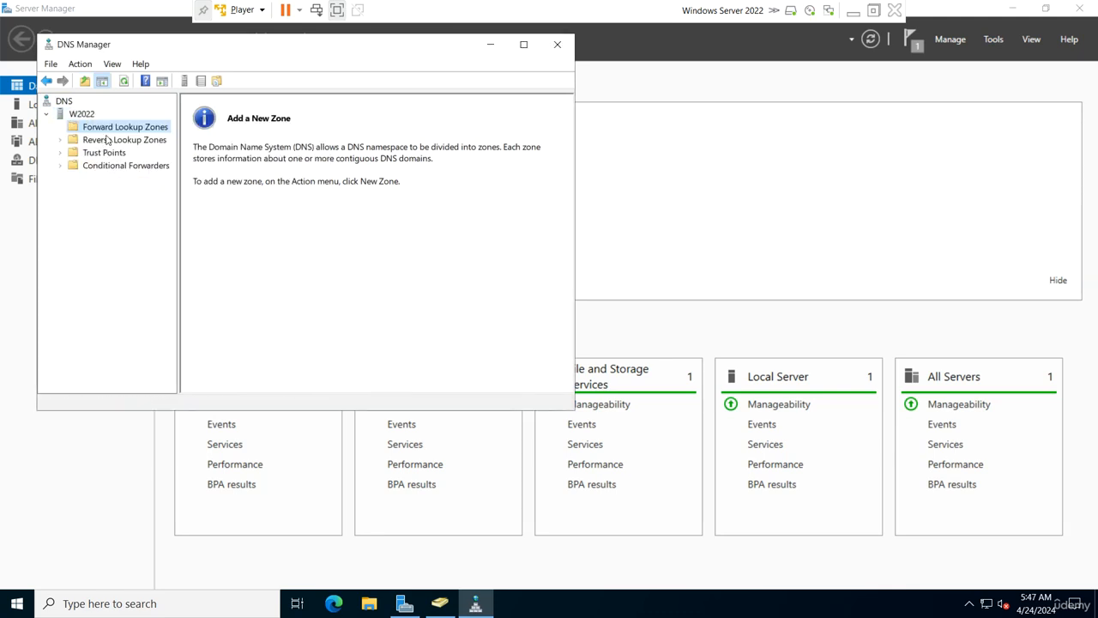
Refresh Forward Lookup Zones and inspect the replicated udemy.local zone's w2022 name server record.
{"action": "right_click", "coordinate": [107, 131]}
{"action": "left_click", "coordinate": [137, 184]}
{"action": "left_click", "coordinate": [109, 140]}
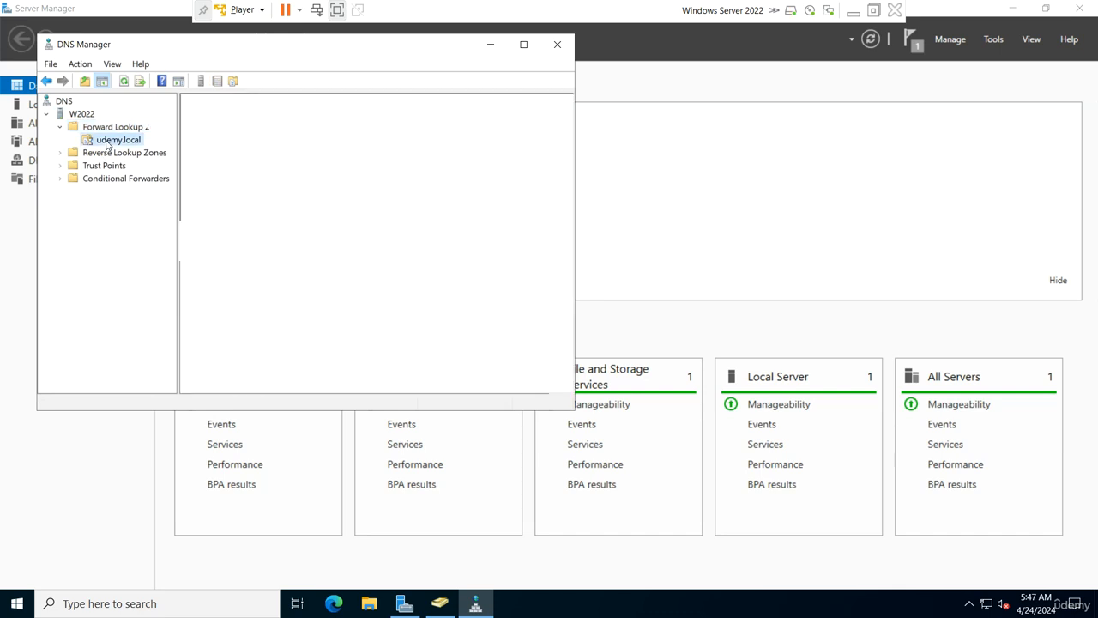
{"action": "left_click", "coordinate": [445, 227]}
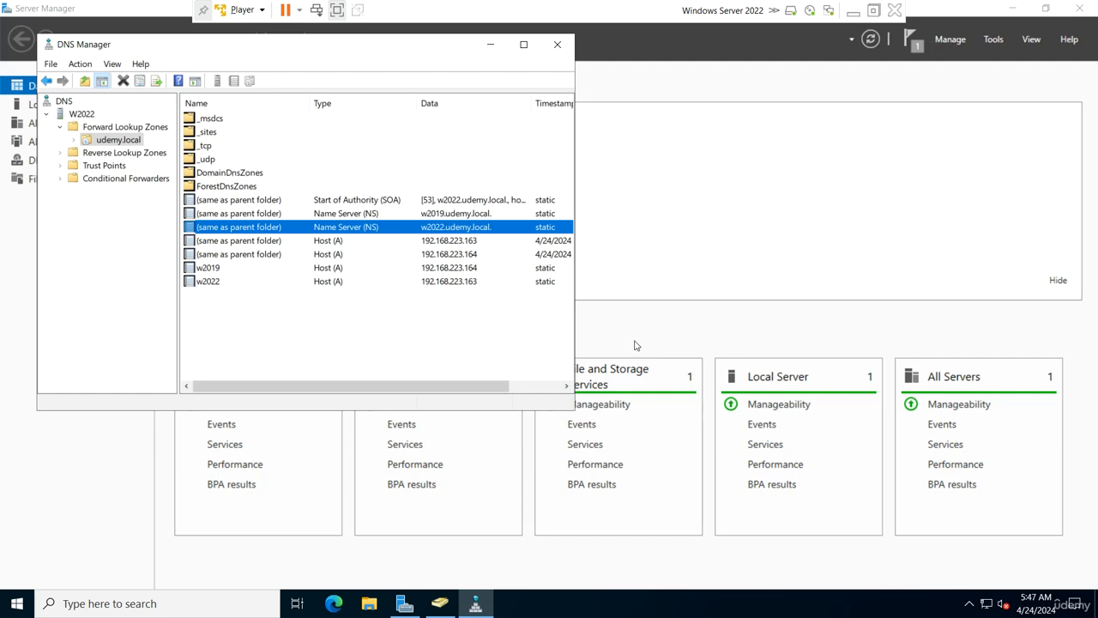
{"action": "left_click", "coordinate": [112, 603]}
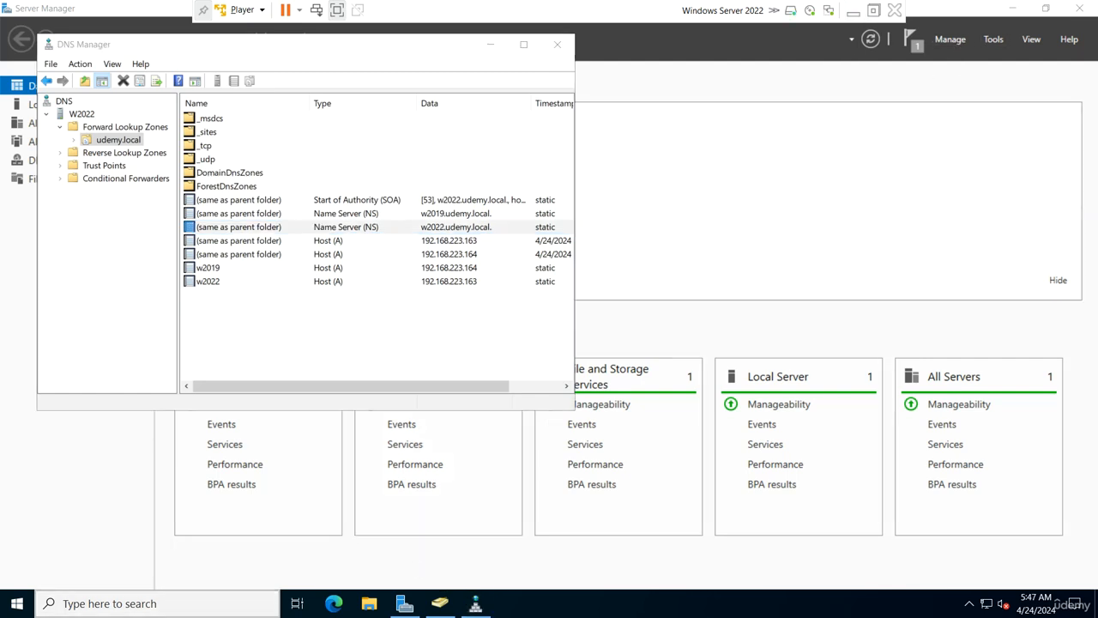
Run Command Prompt as administrator and turn its text green with color 2.
{"action": "type", "text": "cmd"}
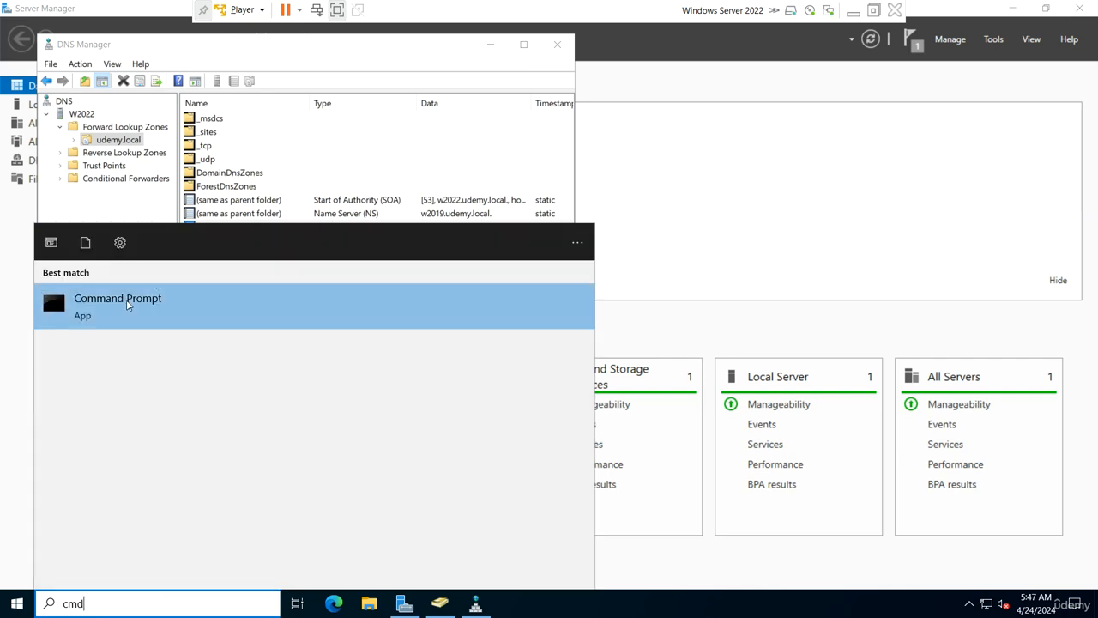
{"action": "left_click", "coordinate": [127, 306]}
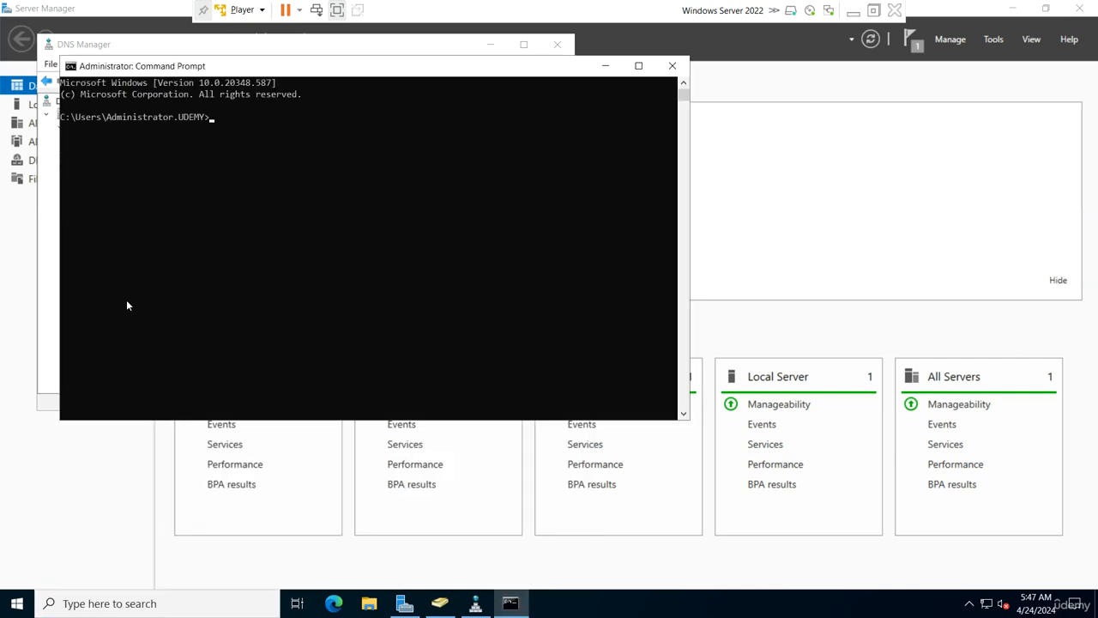
{"action": "scroll", "coordinate": [309, 272], "scroll_direction": "up", "scroll_amount": 4, "text": "ctrl"}
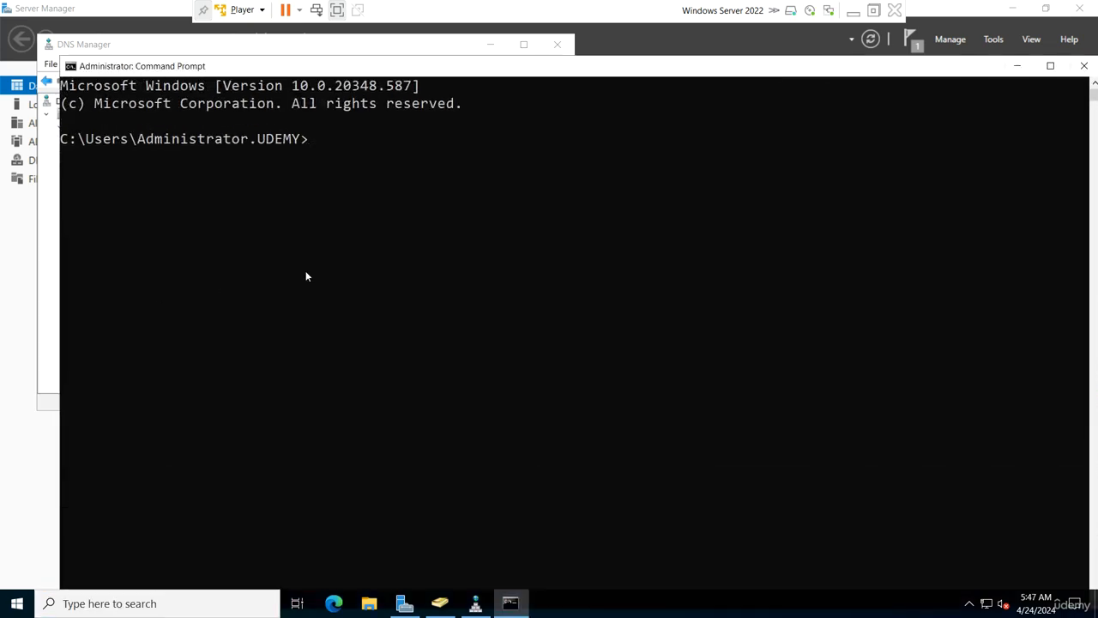
{"action": "type", "text": "color 2"}
{"action": "key", "text": "Return"}
From C:\ with a cleared screen, run netdom query fsmo, then leave full screen.
{"action": "type", "text": "cd\\"}
{"action": "key", "text": "Return"}
{"action": "type", "text": "cls"}
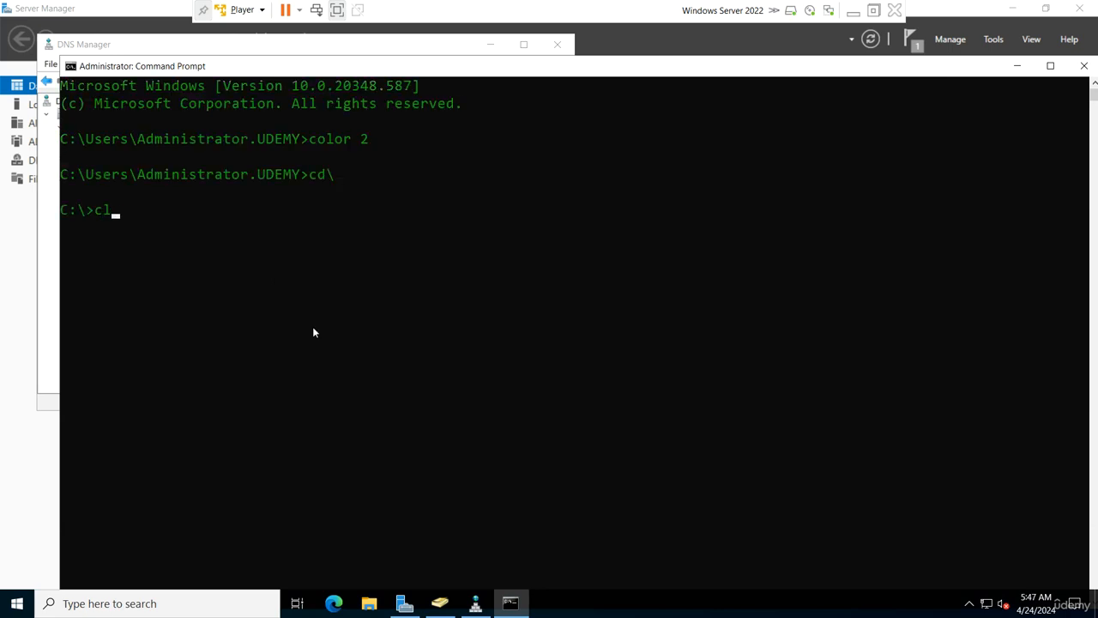
{"action": "key", "text": "Return"}
{"action": "type", "text": "netd"}
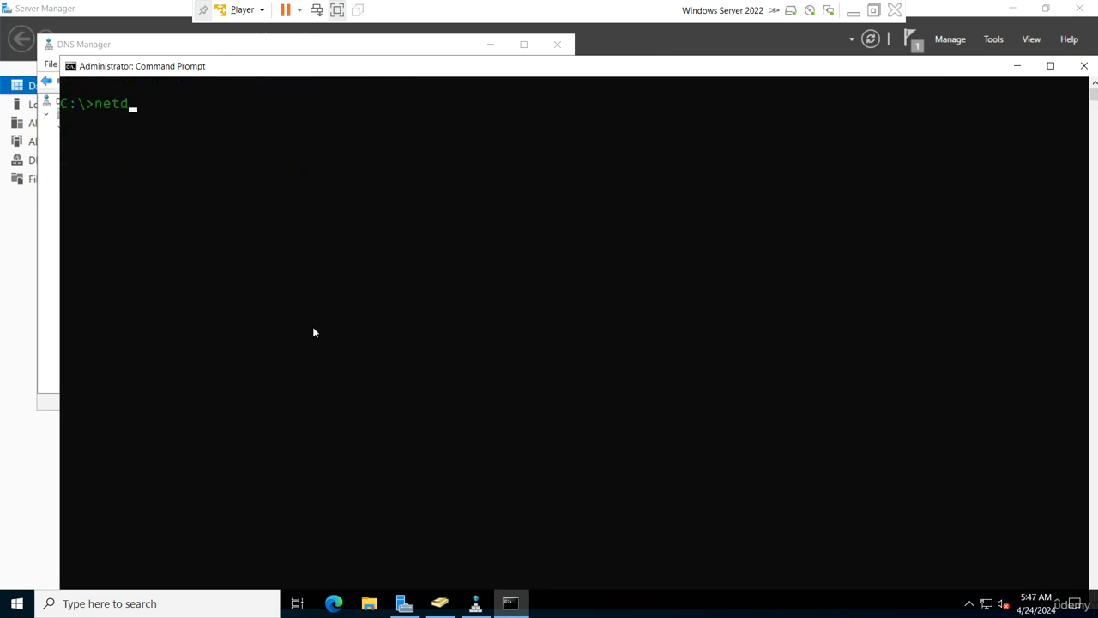
{"action": "type", "text": "om query fsmo"}
{"action": "key", "text": "Return"}
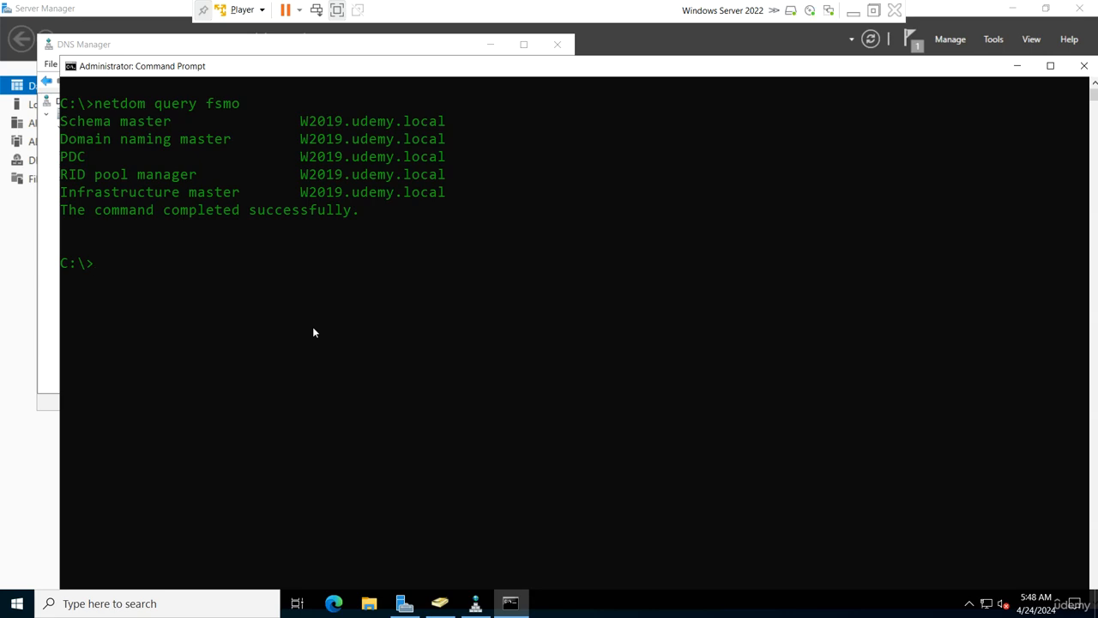
{"action": "left_click", "coordinate": [873, 11]}
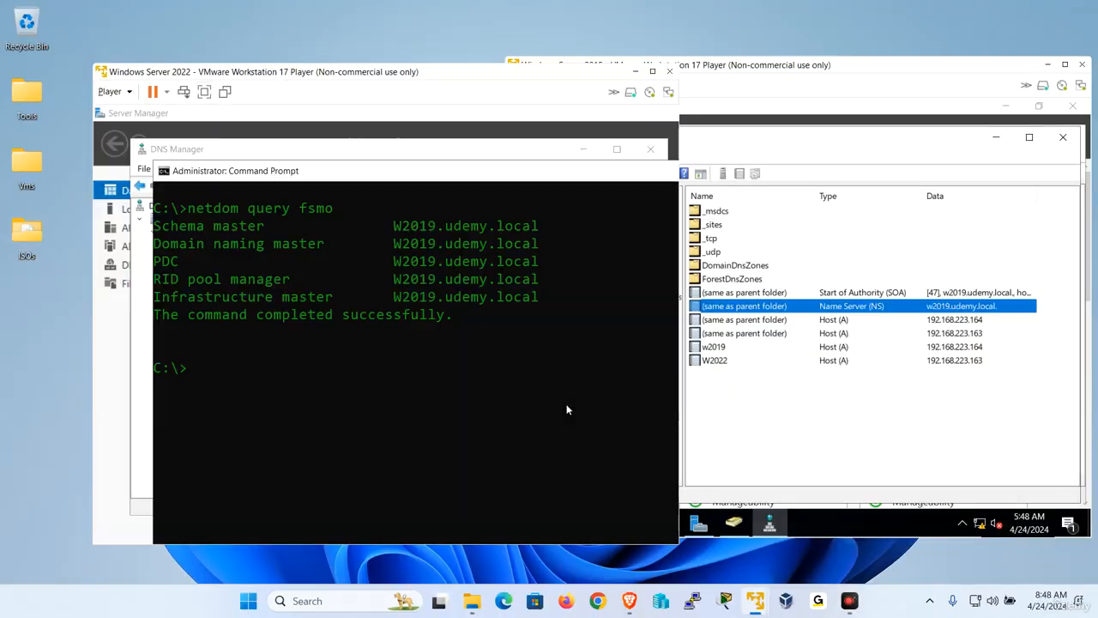